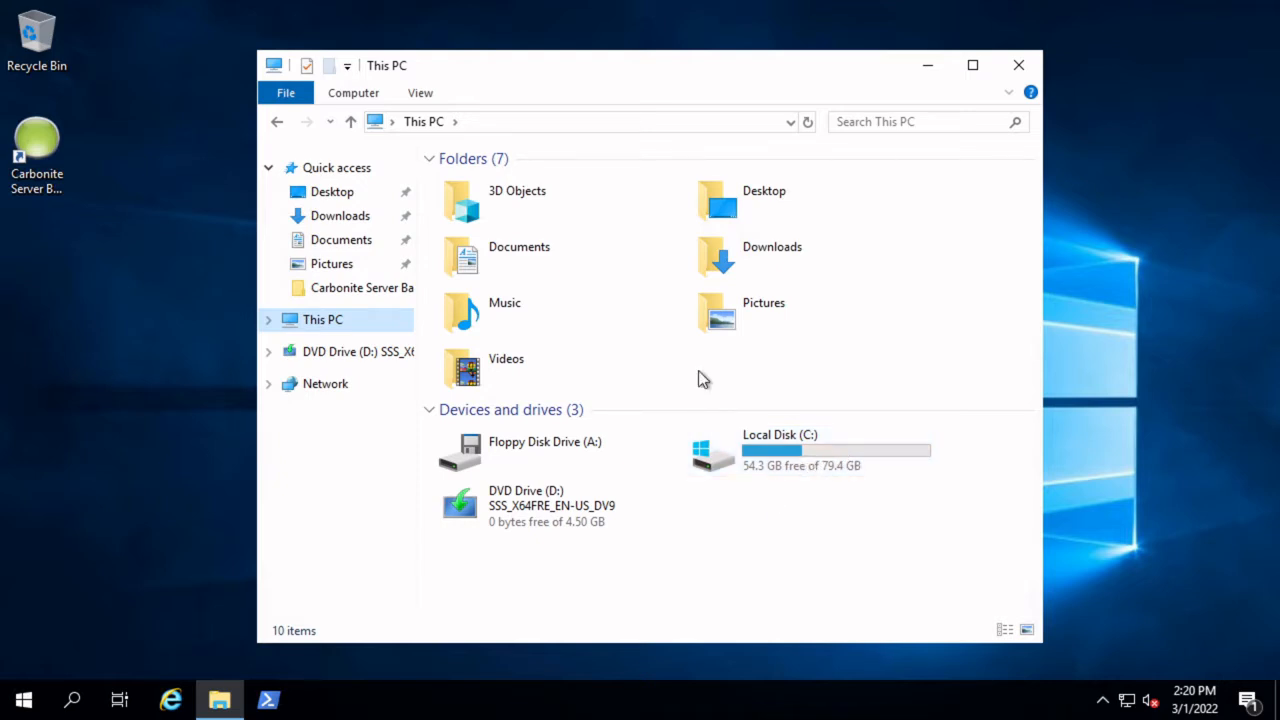
# - Launch Disk Management by running diskmgmt.msc from the File Explorer address bar, and maximize its window
pyautogui.click(582, 122)
pyautogui.write('d')
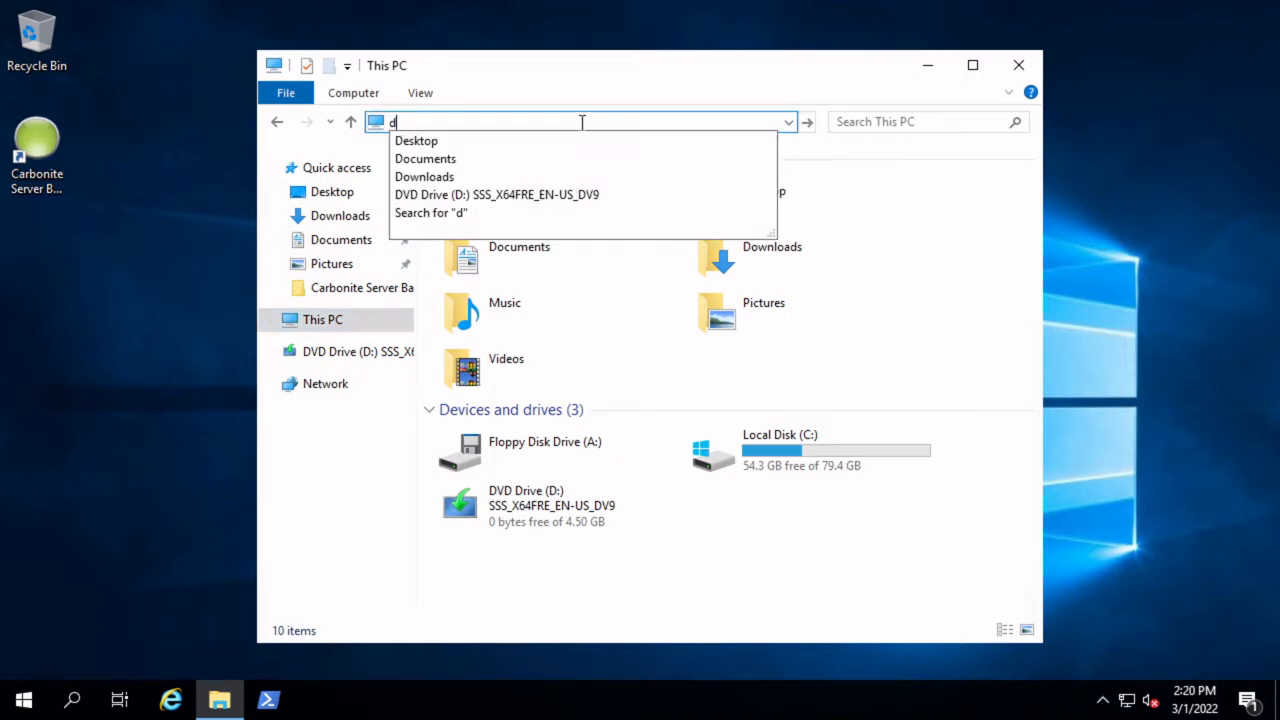
pyautogui.write('iskmgmt.msc')
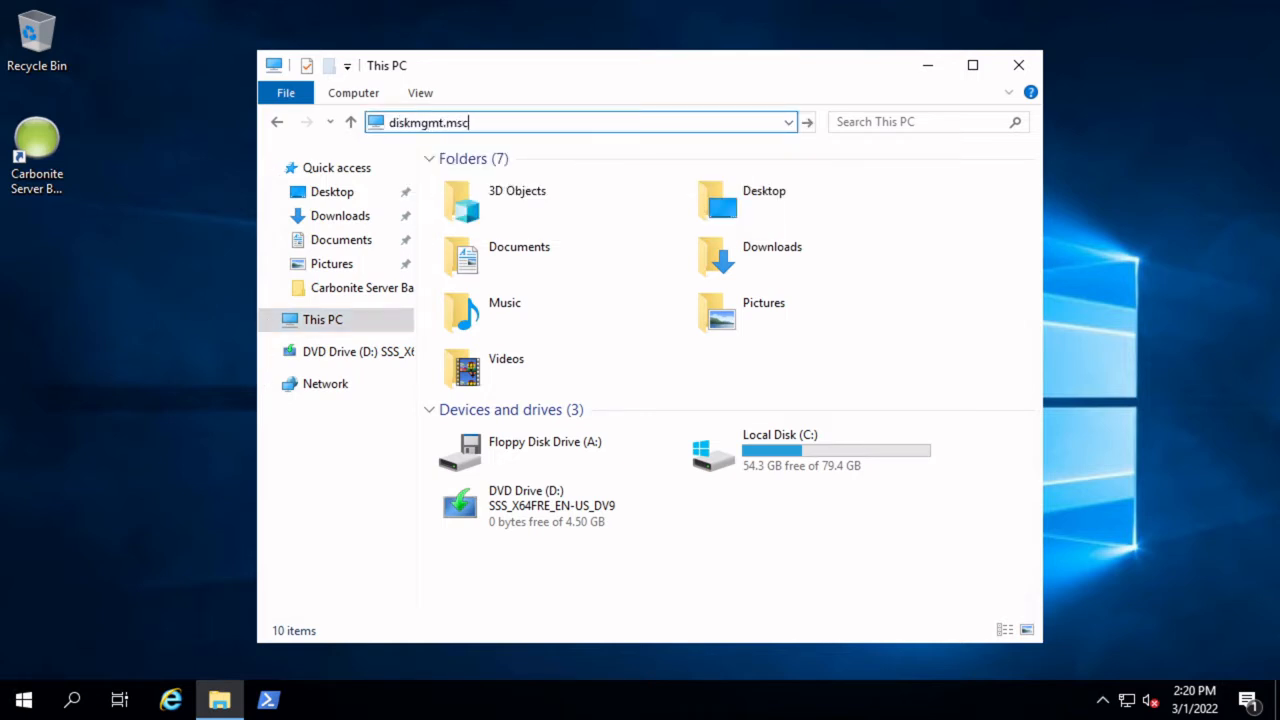
pyautogui.press('Return')
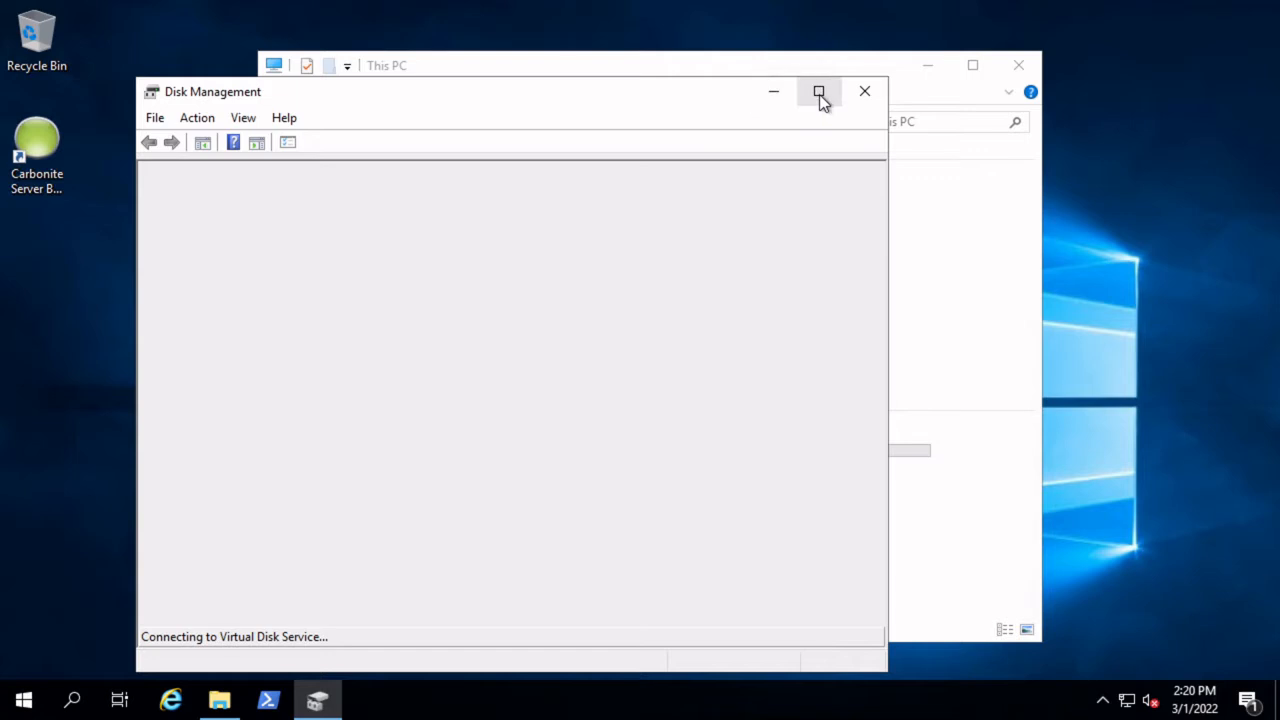
pyautogui.click(819, 91)
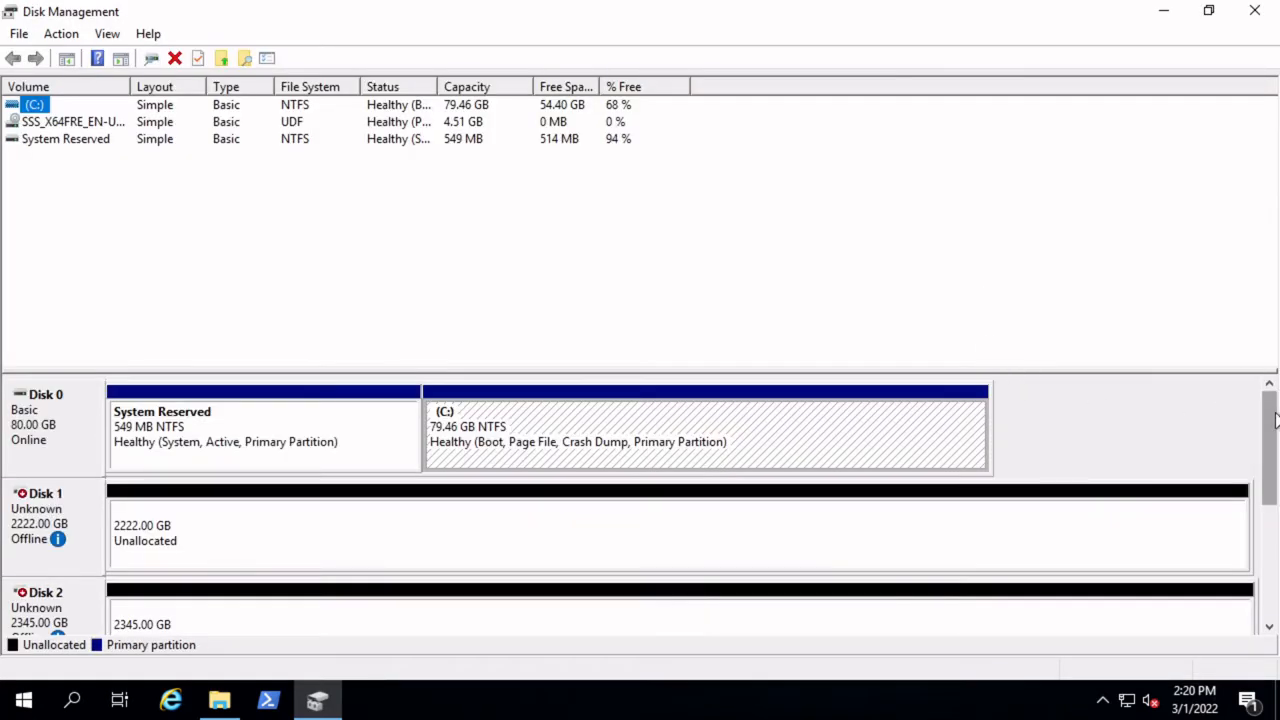
# - Enlarge the graphical disk pane and bring the offline Disk 1, Disk 2 and Disk 3 online
pyautogui.moveTo(1272, 436); pyautogui.dragTo(1271, 470)
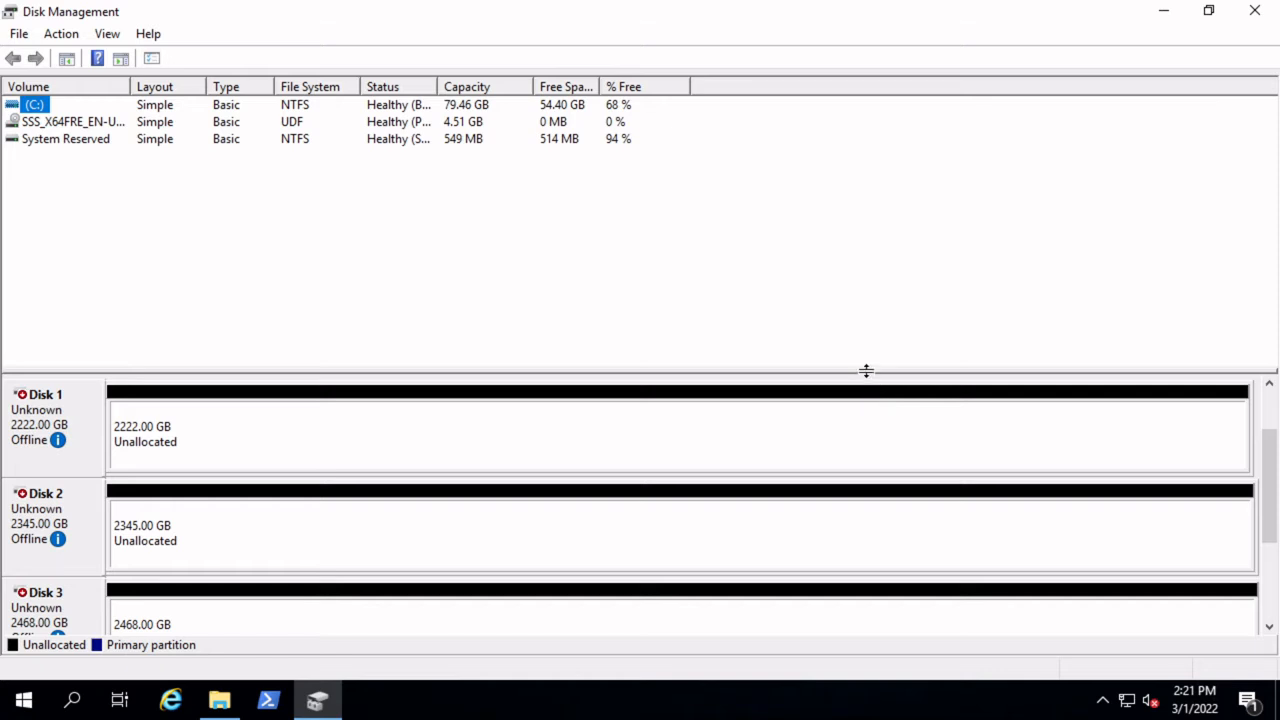
pyautogui.moveTo(866, 371); pyautogui.dragTo(866, 297)
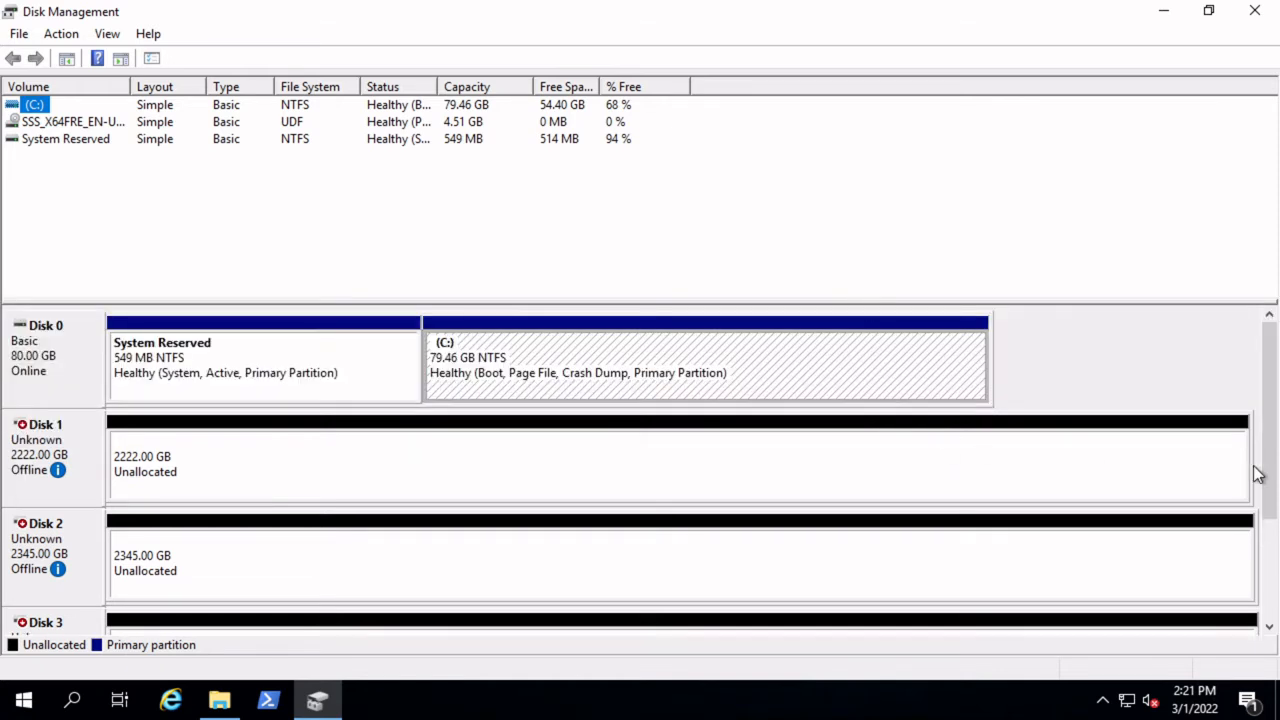
pyautogui.moveTo(1271, 480); pyautogui.dragTo(1272, 528)
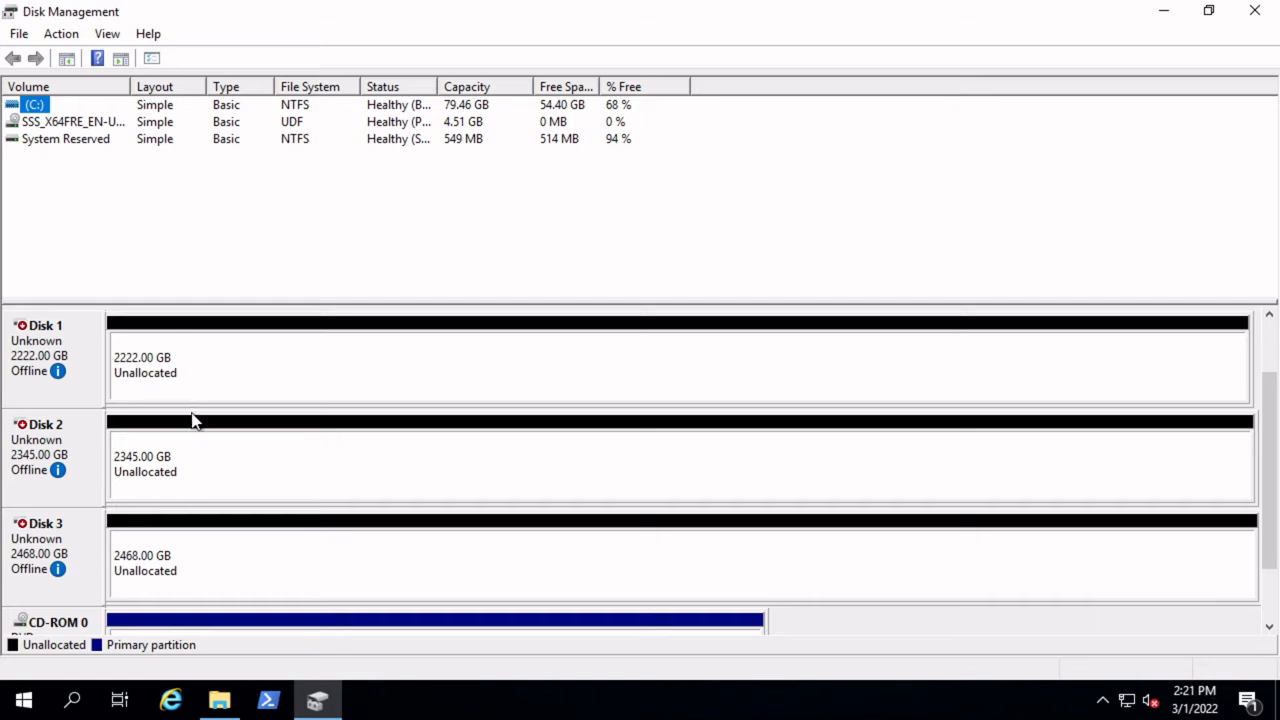
pyautogui.rightClick(42, 355)
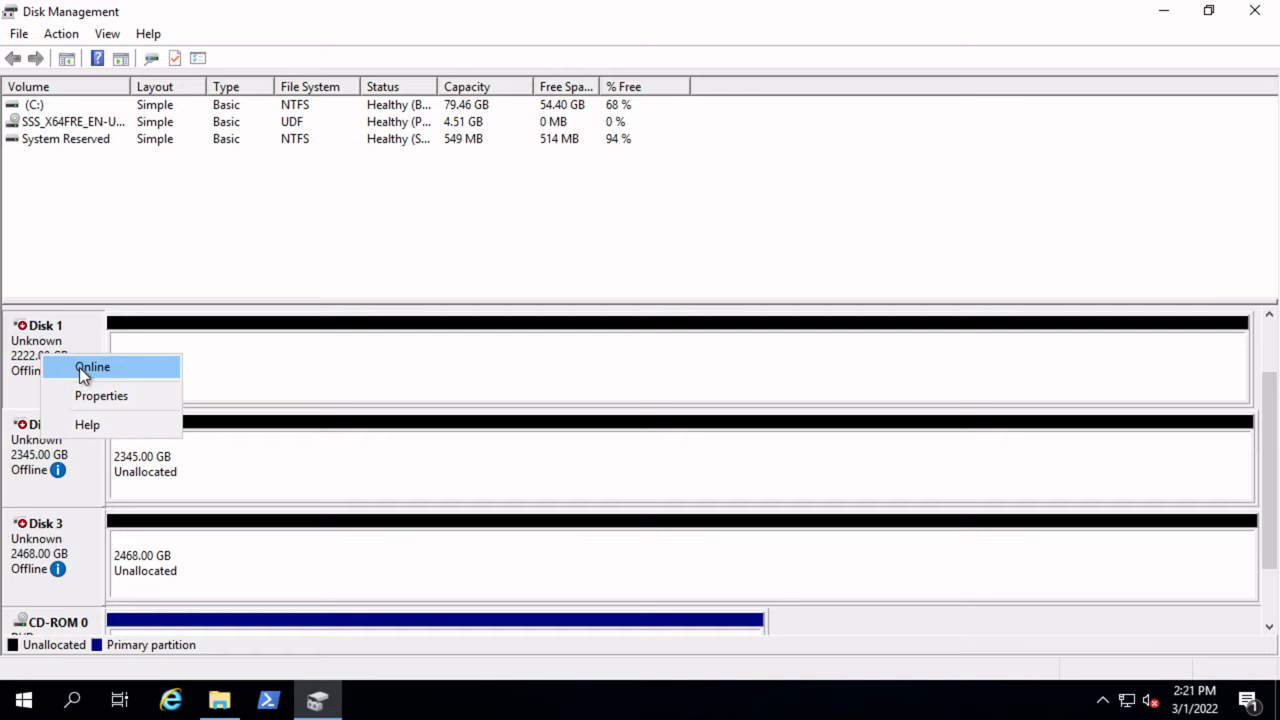
pyautogui.click(79, 367)
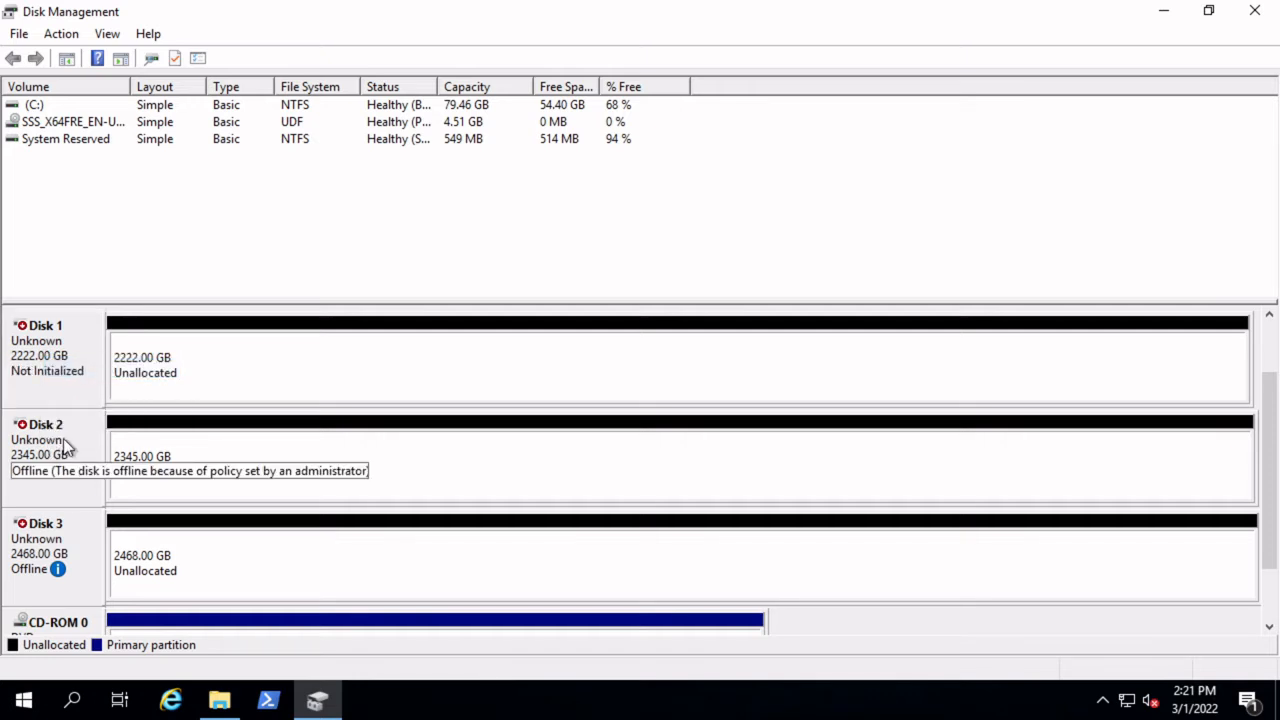
pyautogui.rightClick(66, 446)
pyautogui.click(105, 452)
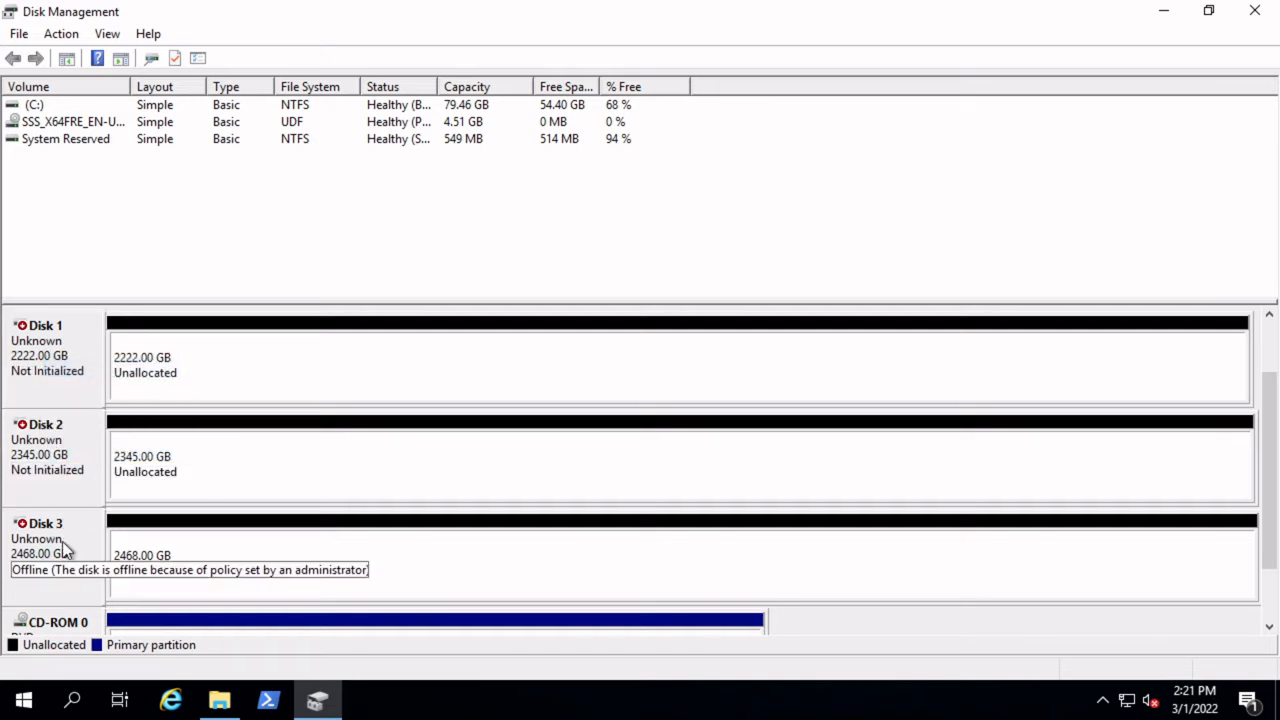
pyautogui.rightClick(62, 545)
pyautogui.click(94, 556)
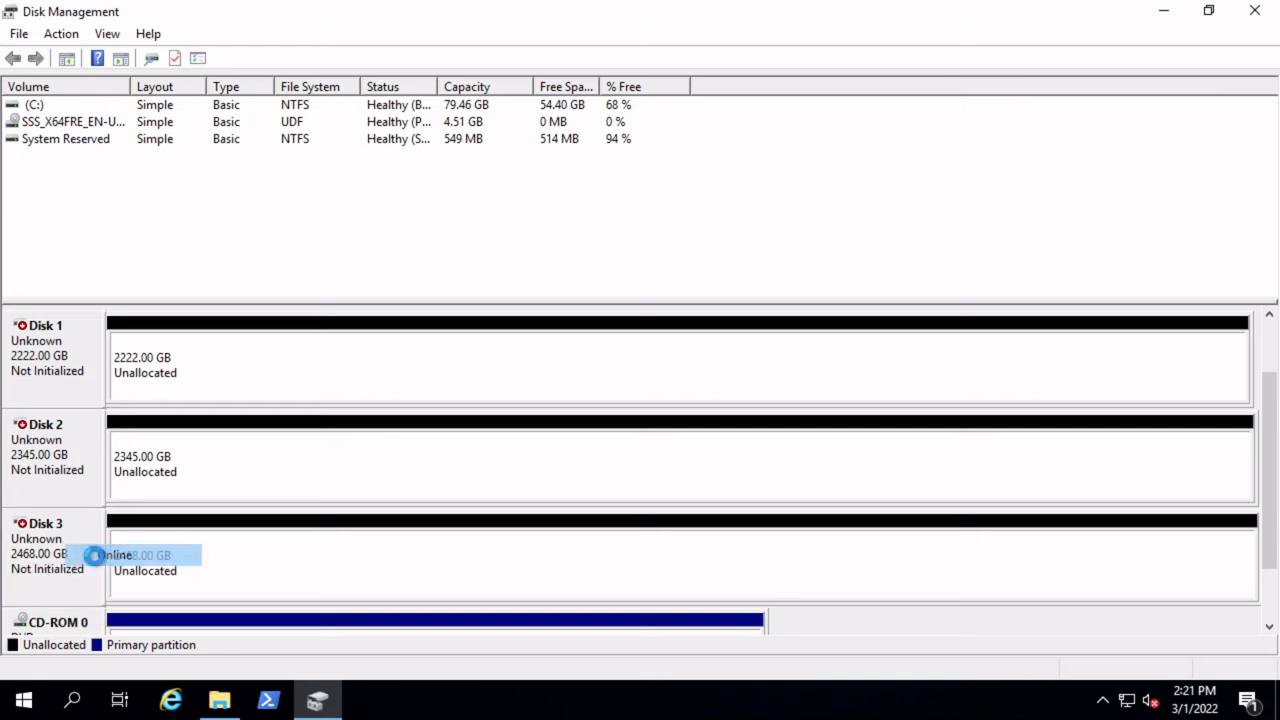
# - Initialize Disk 1, Disk 2 and Disk 3 with the GPT (GUID Partition Table) partition style
pyautogui.rightClick(50, 364)
pyautogui.click(119, 371)
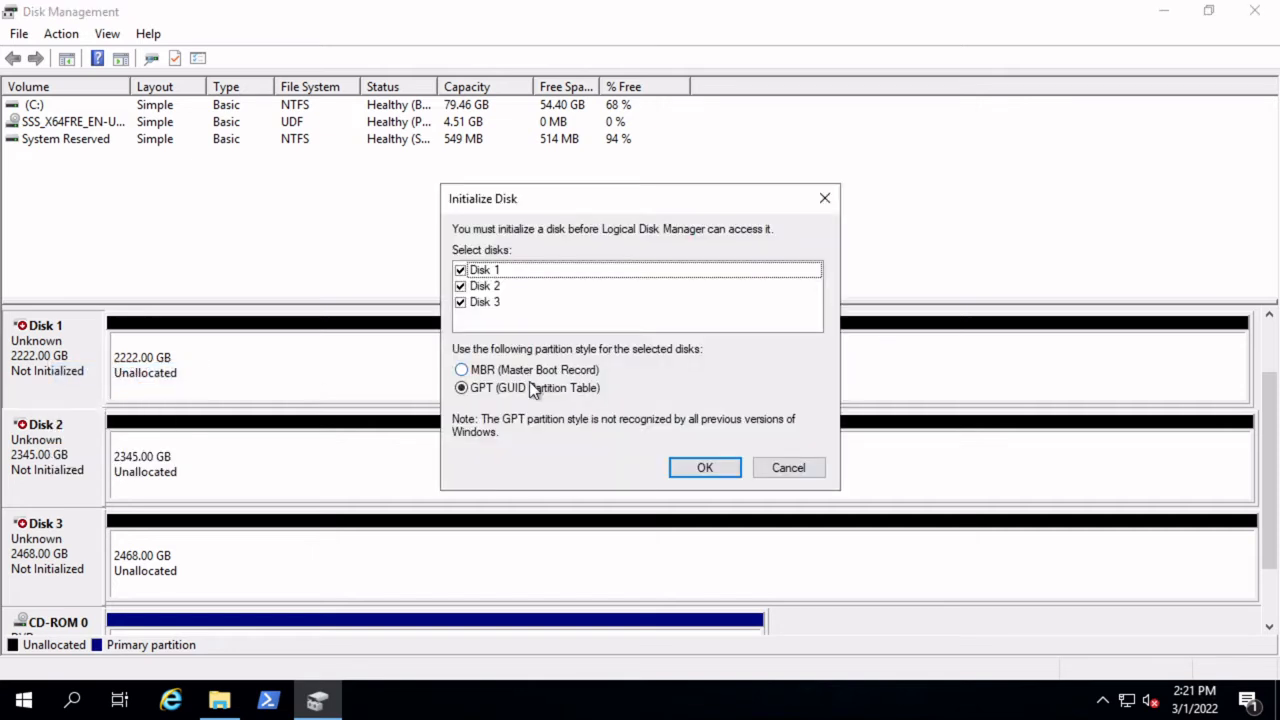
pyautogui.click(700, 465)
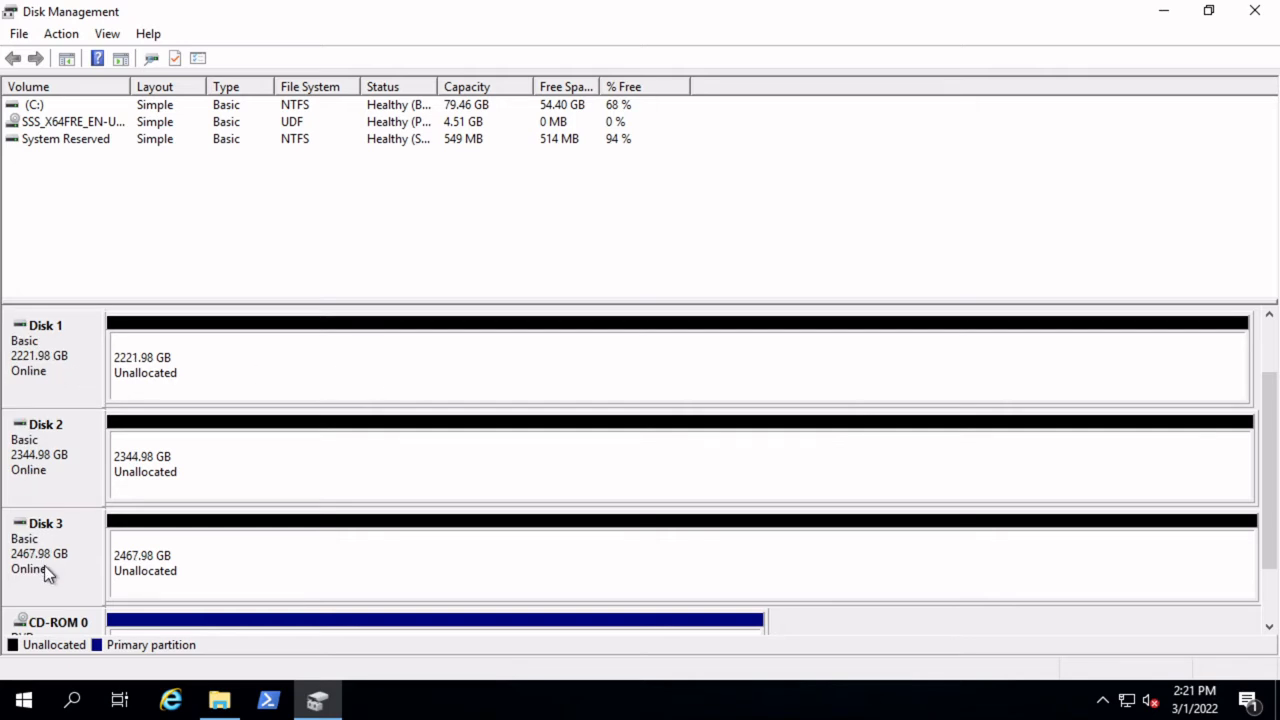
# - Start a new RAID-5 volume on Disk 1's unallocated space and add Disk 2 and Disk 3 to it
pyautogui.rightClick(314, 364)
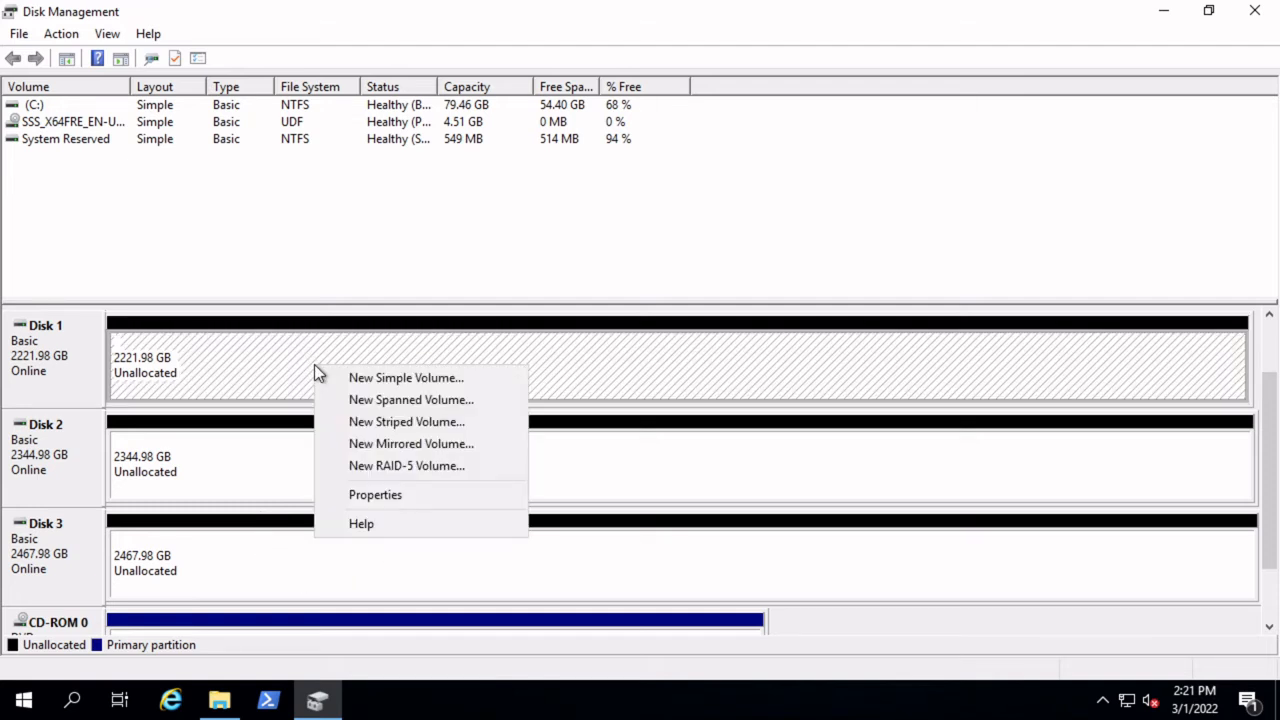
pyautogui.click(461, 468)
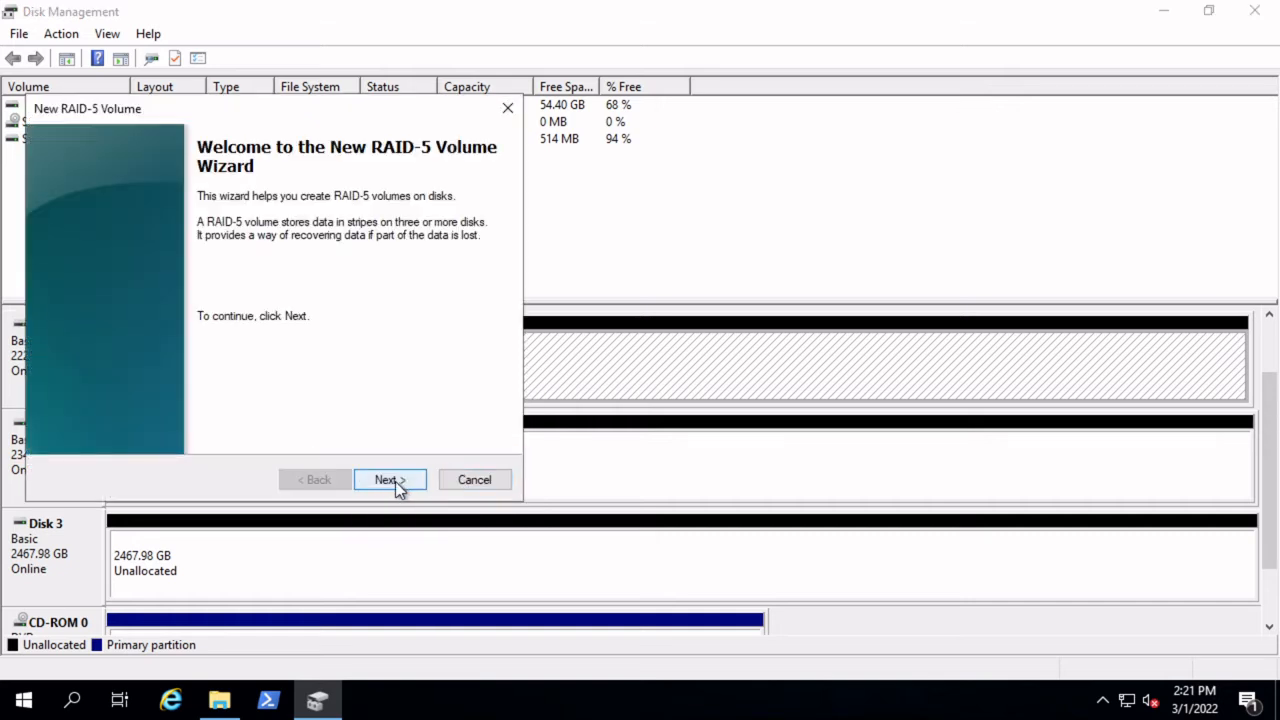
pyautogui.click(395, 481)
pyautogui.click(160, 265)
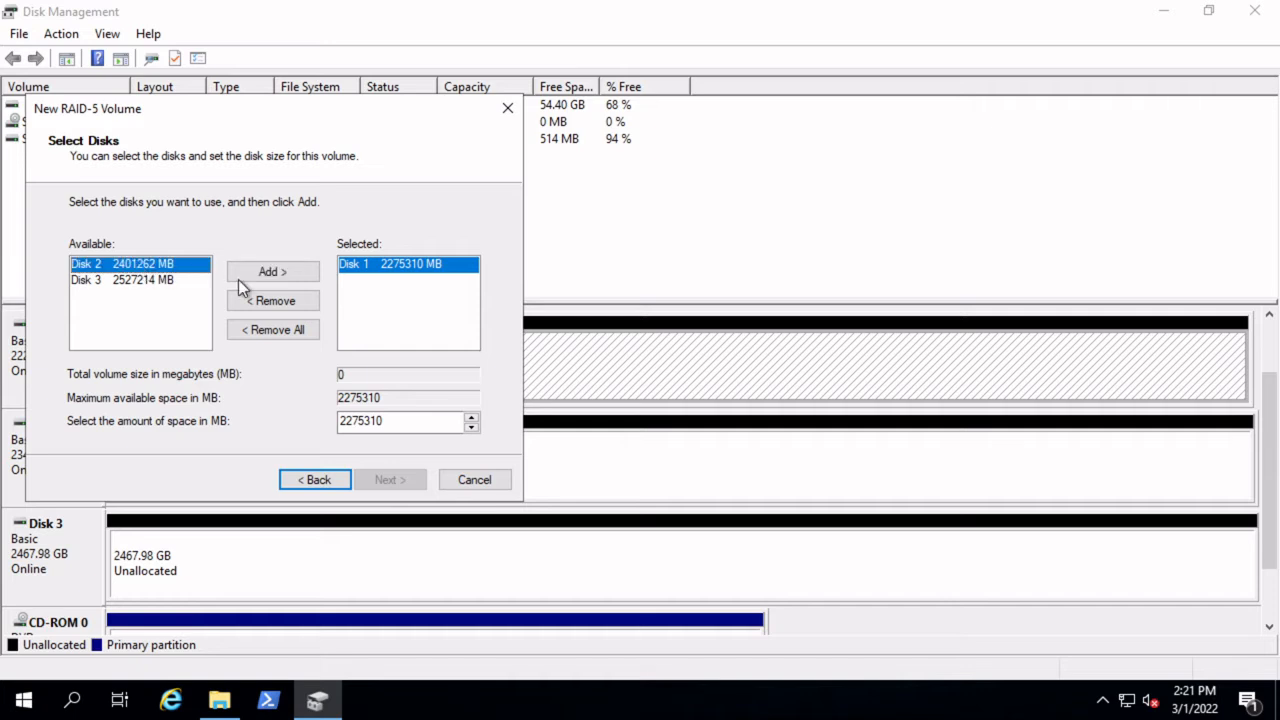
pyautogui.click(258, 273)
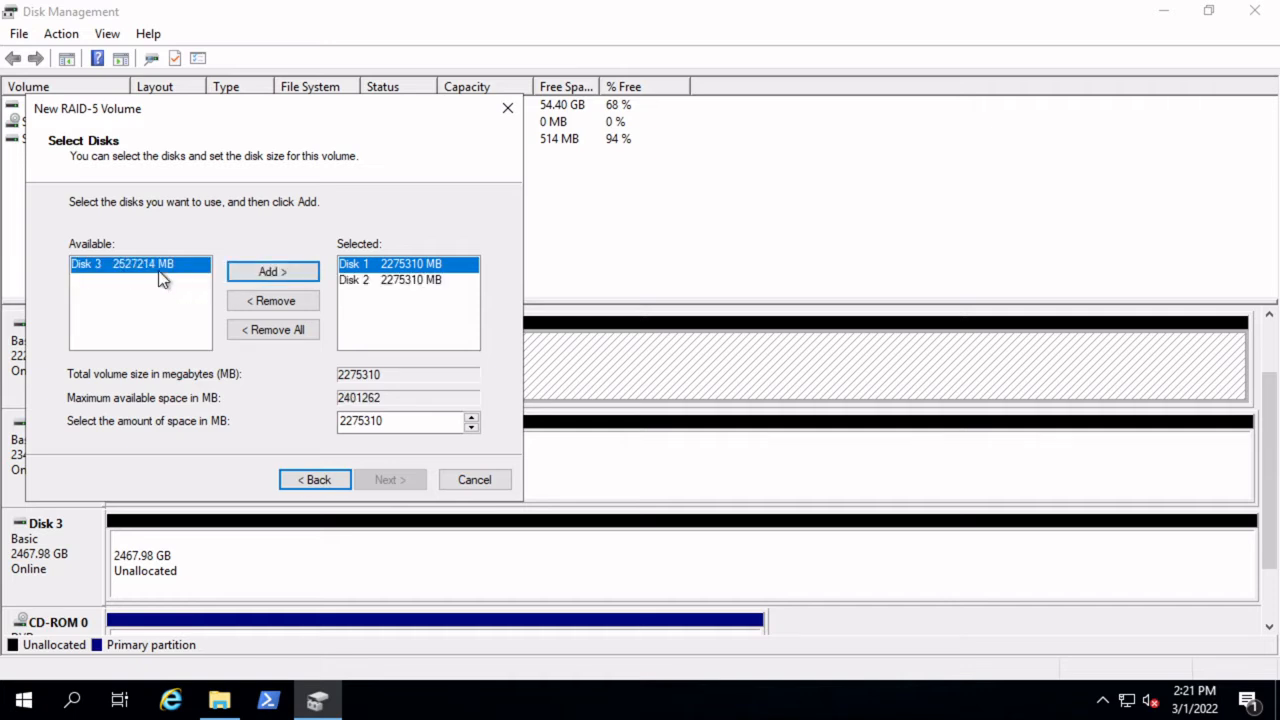
pyautogui.click(293, 273)
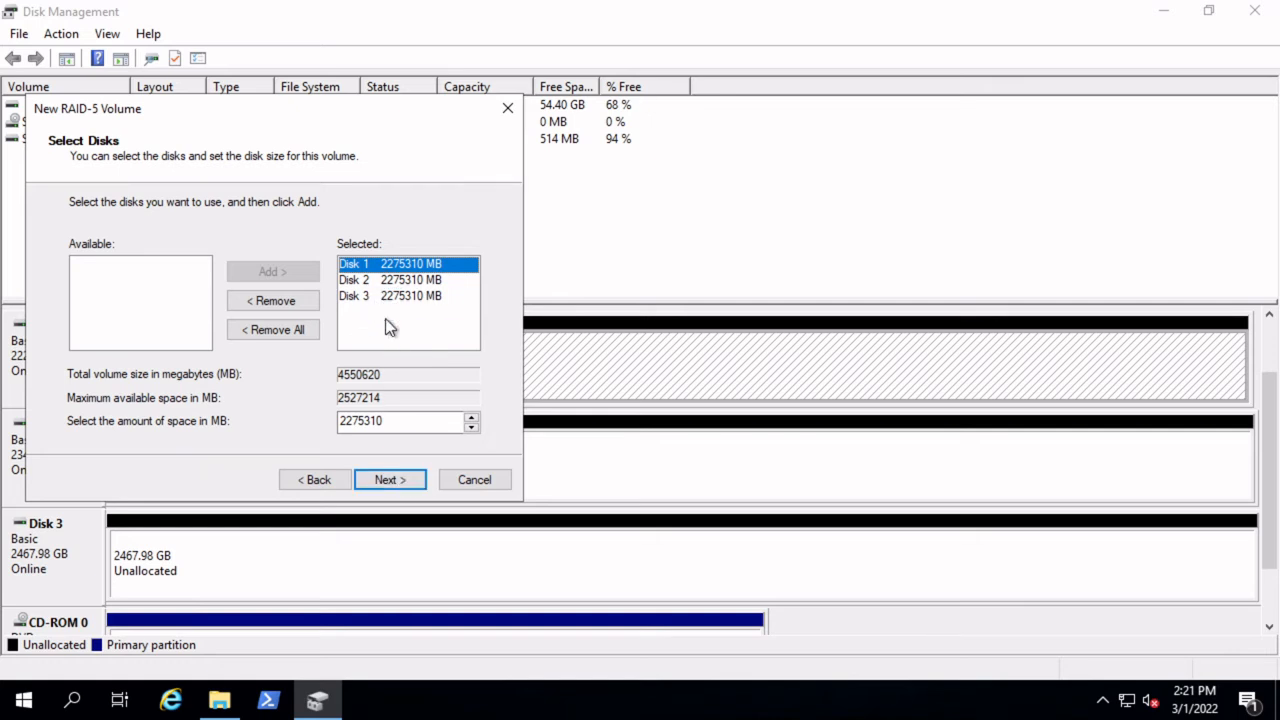
pyautogui.click(390, 480)
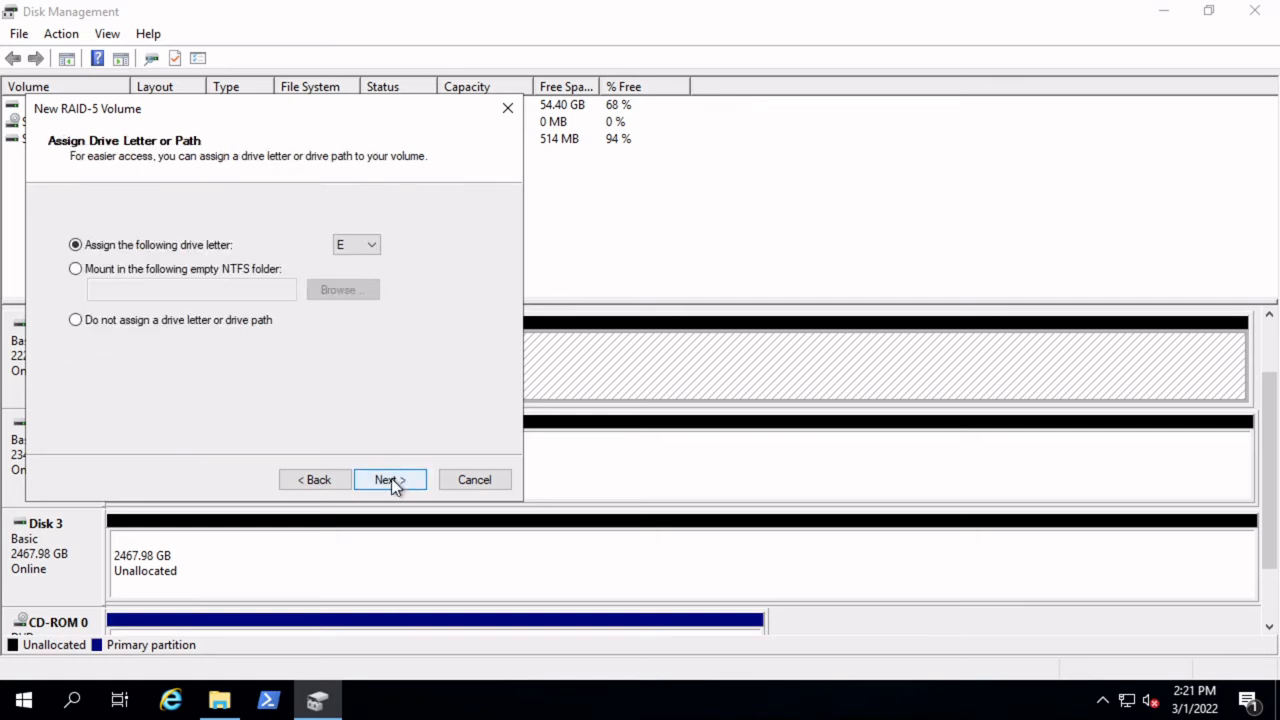
# - Assign drive letter V to the new RAID-5 volume
pyautogui.click(360, 253)
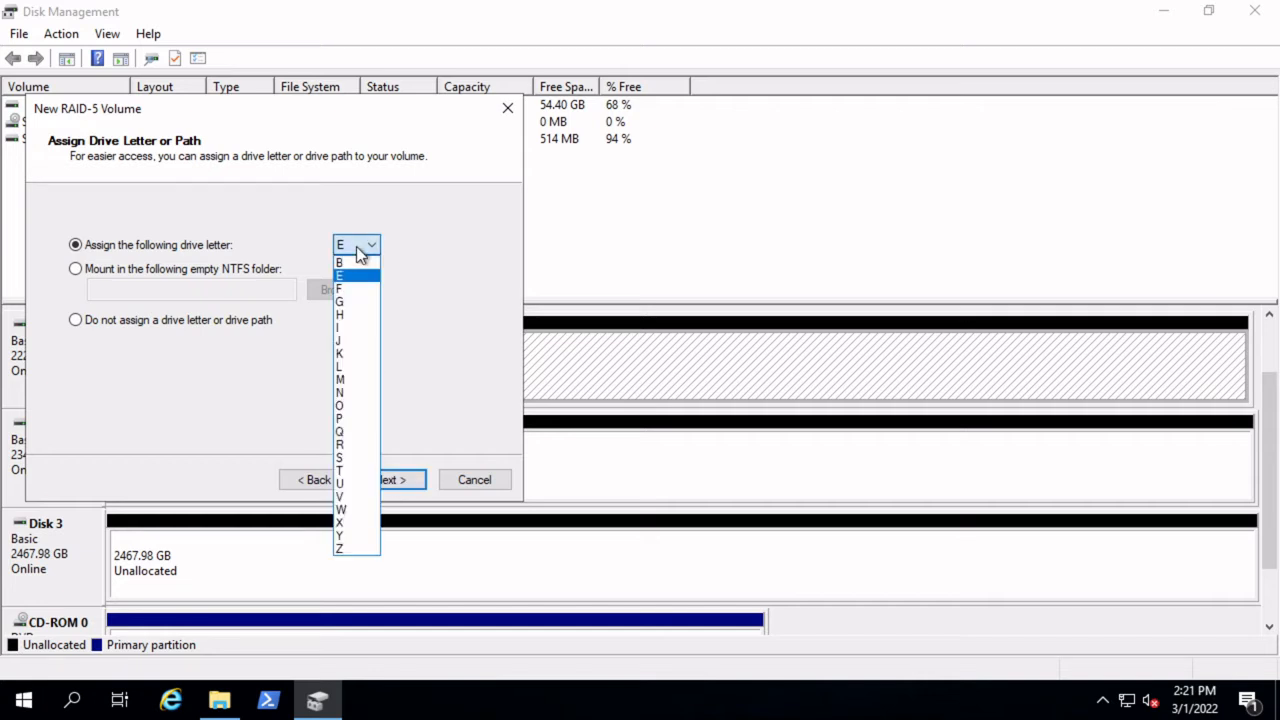
pyautogui.click(355, 497)
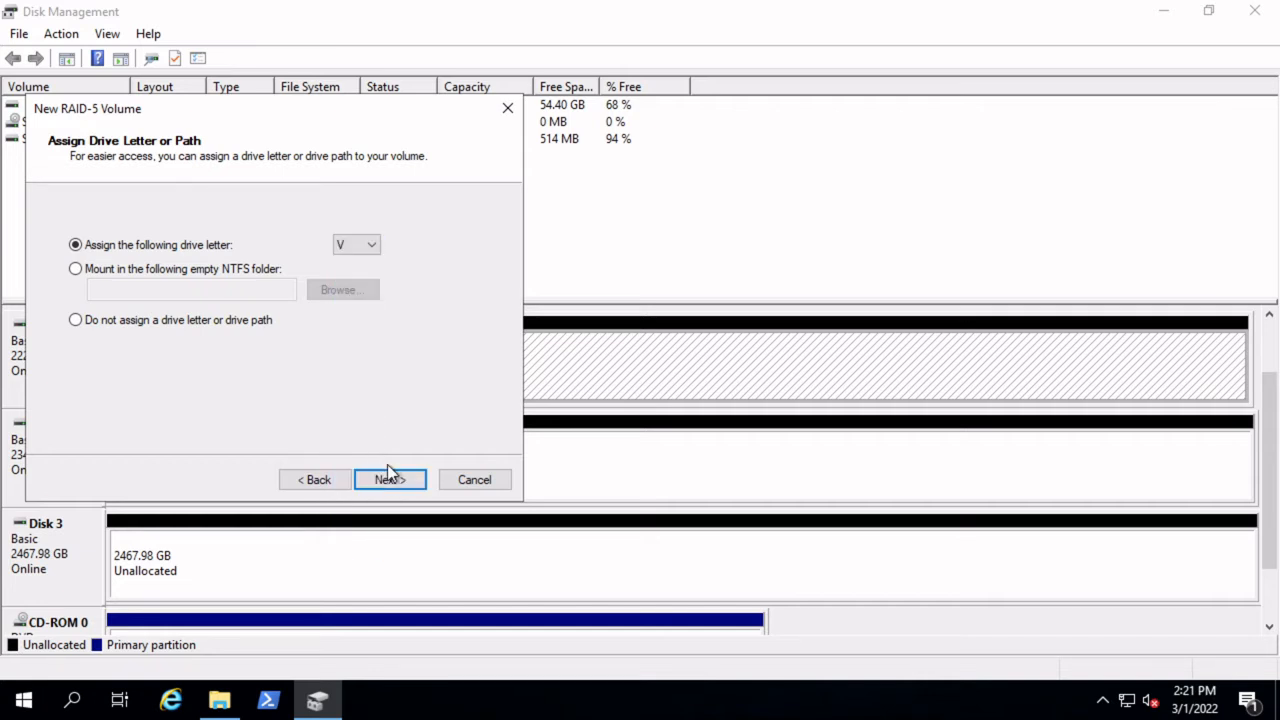
pyautogui.click(394, 482)
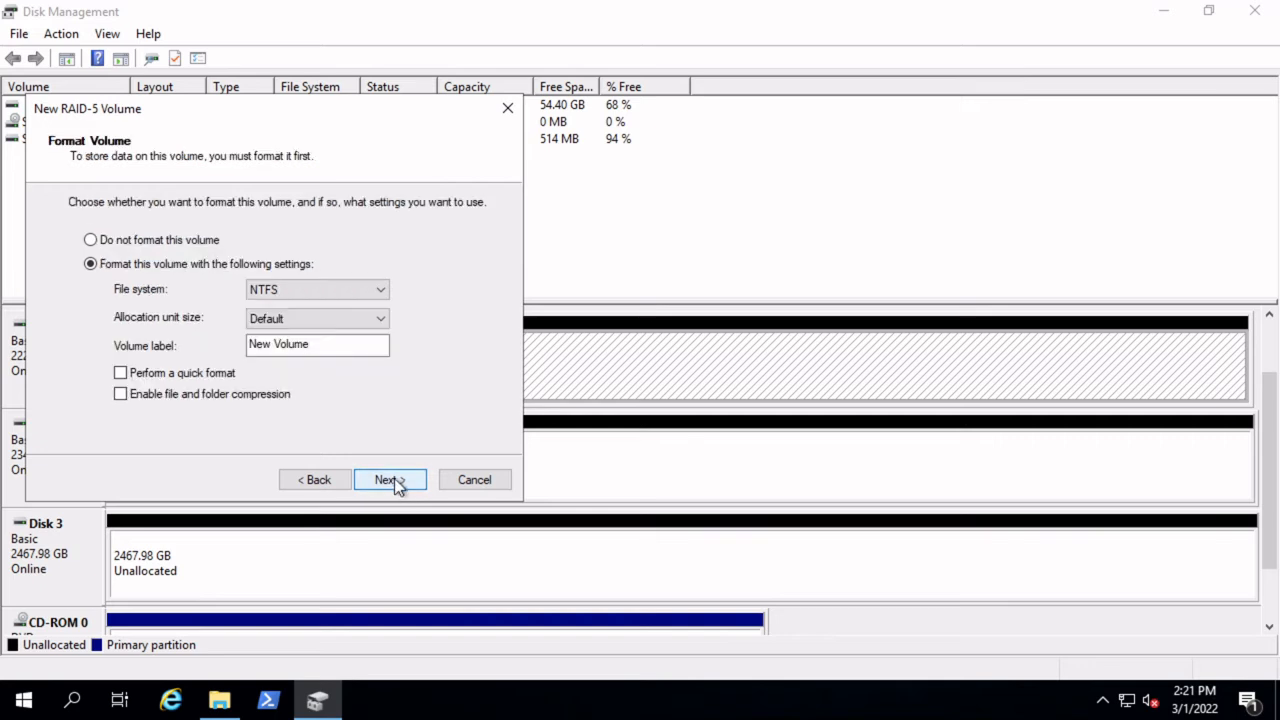
# - Label the volume RAID5 with quick format enabled, and create it, accepting the conversion of the disks to dynamic
pyautogui.click(329, 345)
pyautogui.hotkey('ctrl', 'a')
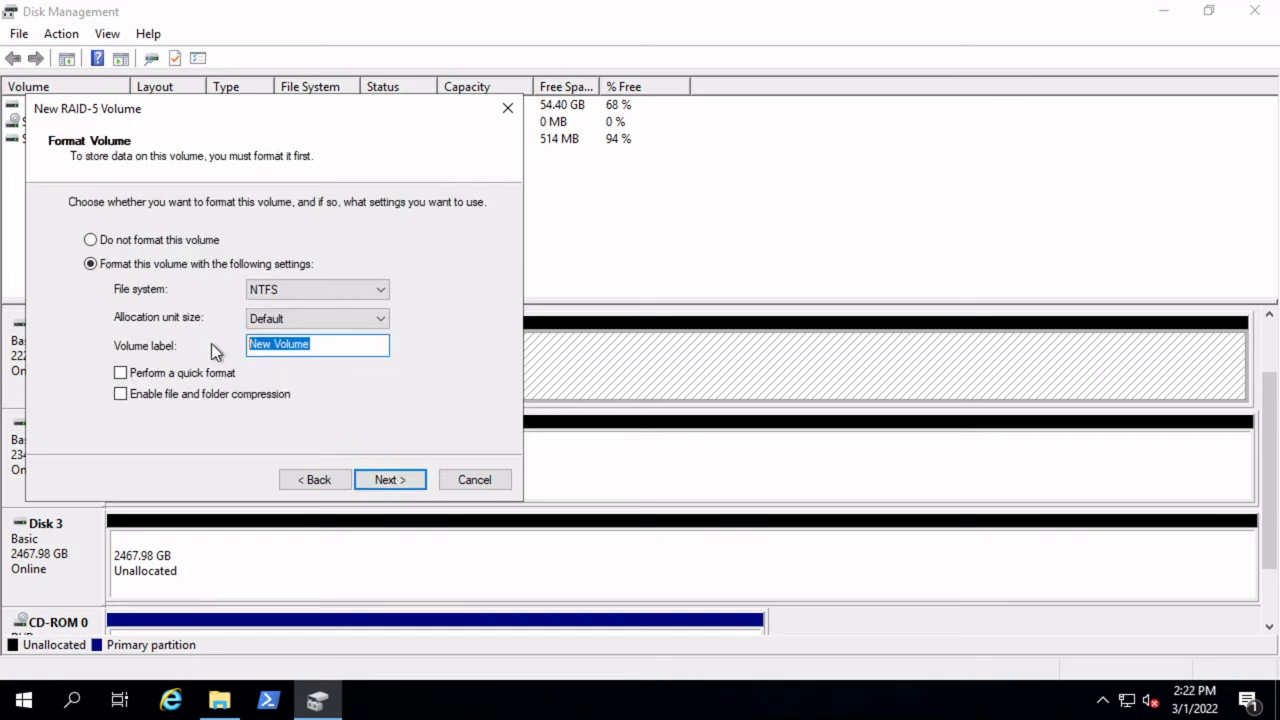
pyautogui.write('RAID5')
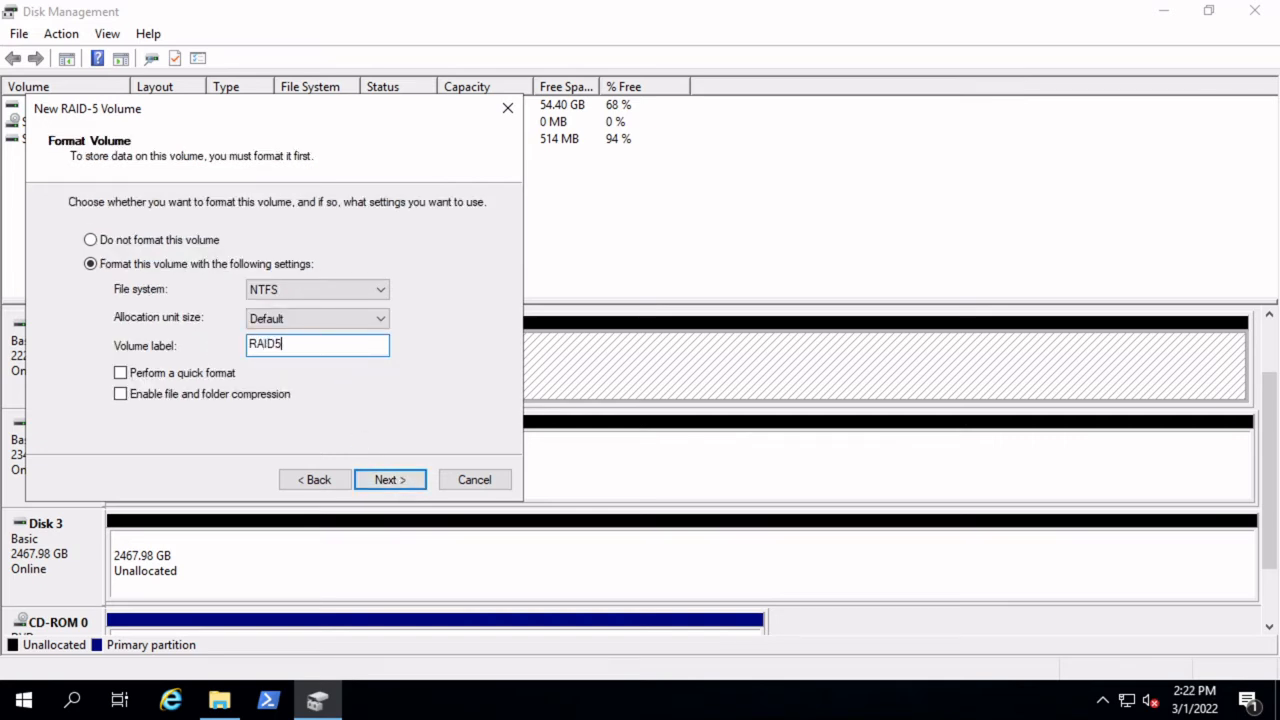
pyautogui.click(213, 373)
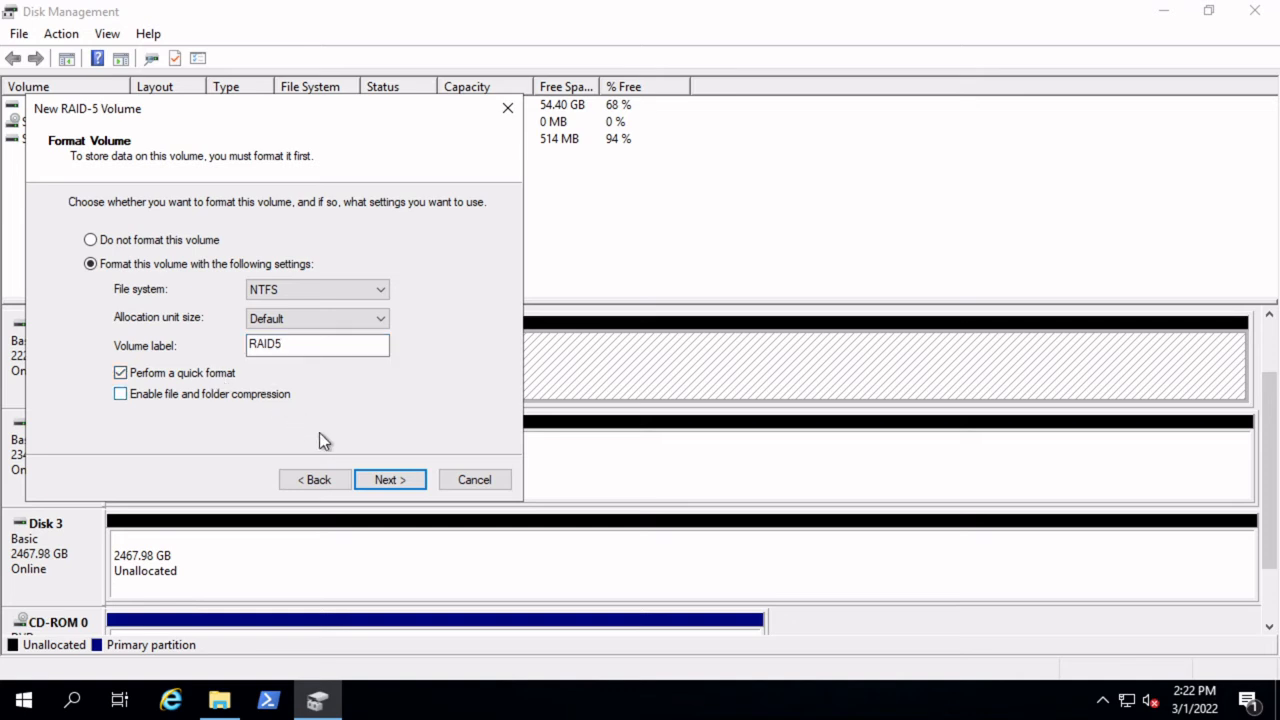
pyautogui.click(391, 480)
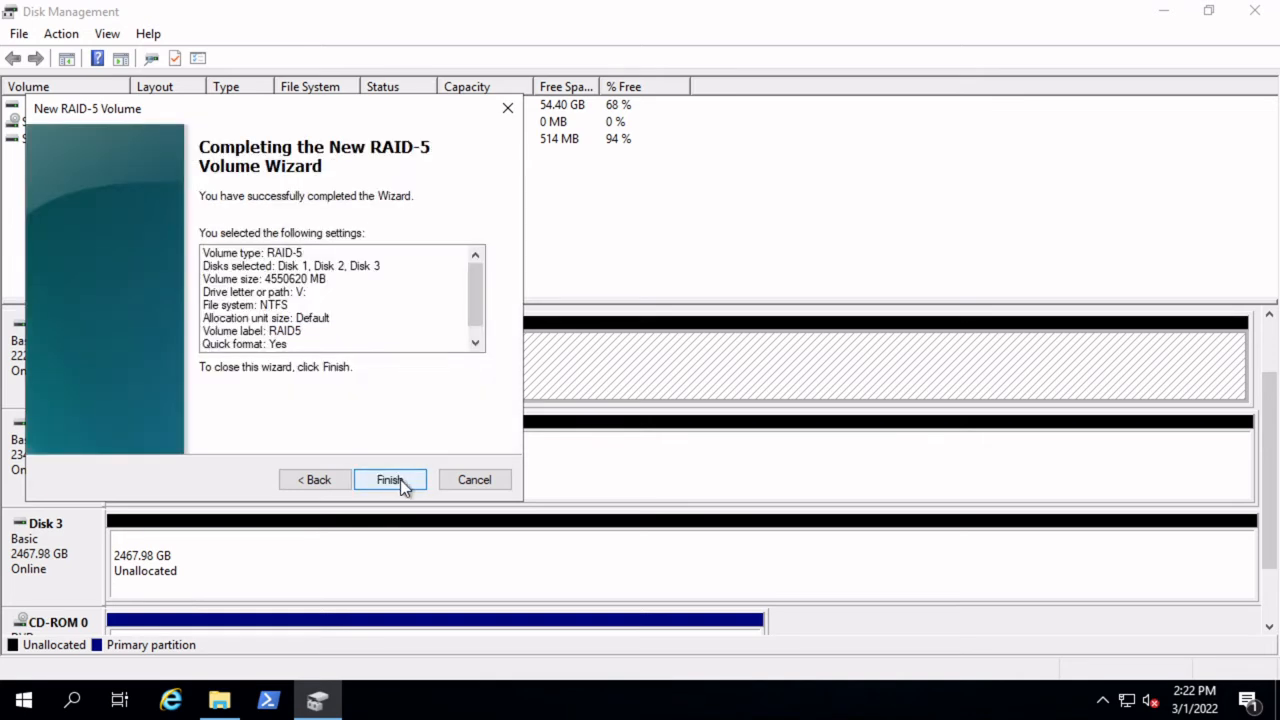
pyautogui.click(392, 480)
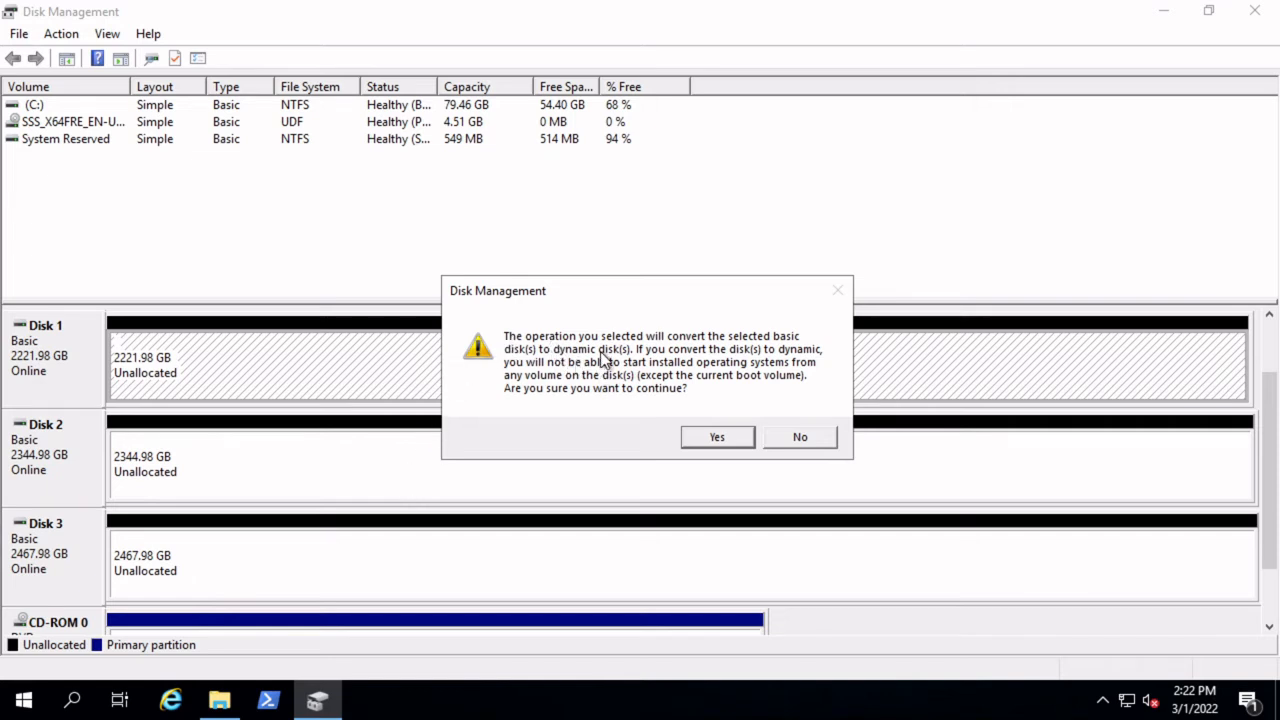
pyautogui.click(714, 438)
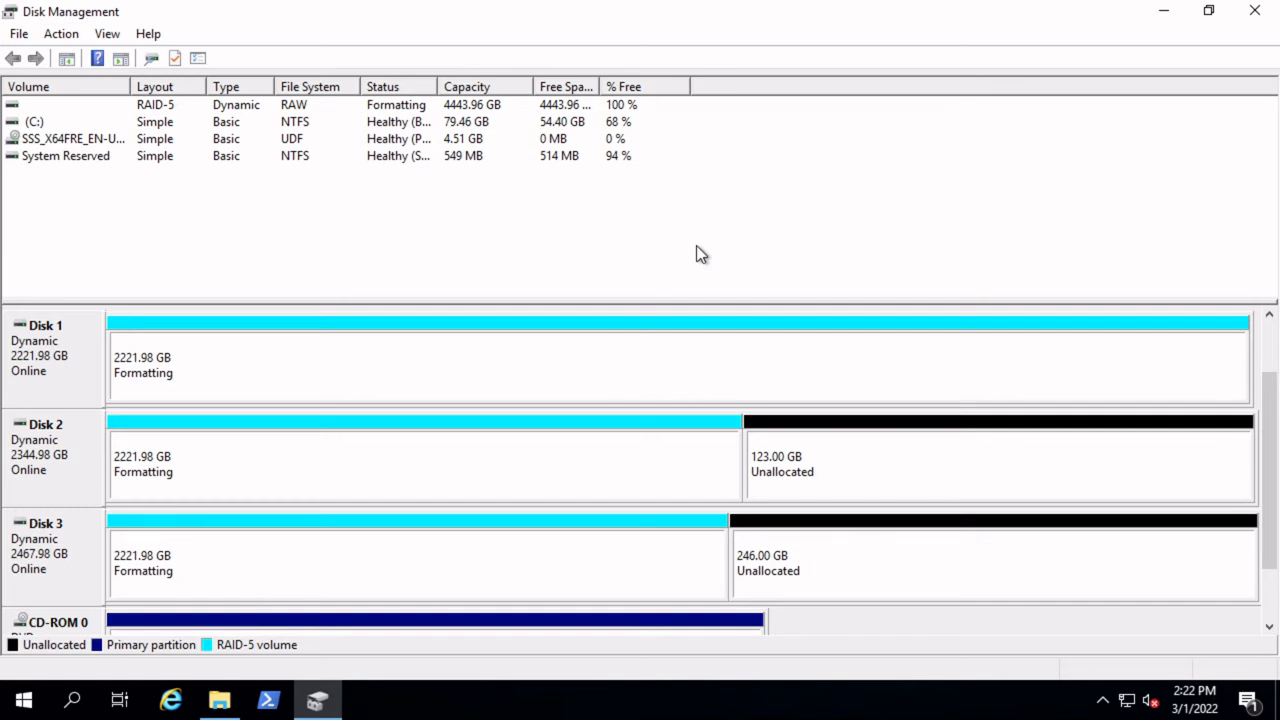
# - Select the unallocated space on Disk 2 and on Disk 3 to examine the leftover capacity
pyautogui.click(865, 474)
pyautogui.click(880, 565)
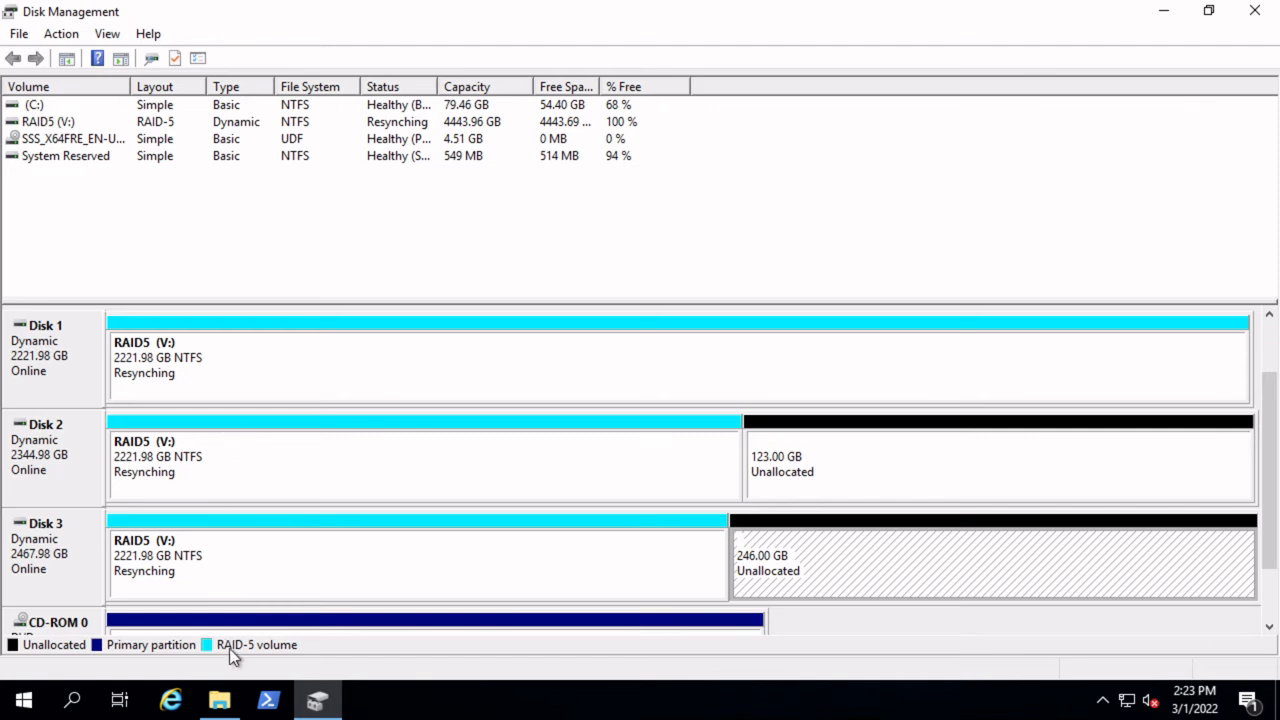
# - Switch to File Explorer, check the RAID5 (V:) drive's capacity and contents, and minimize both open windows
pyautogui.click(219, 700)
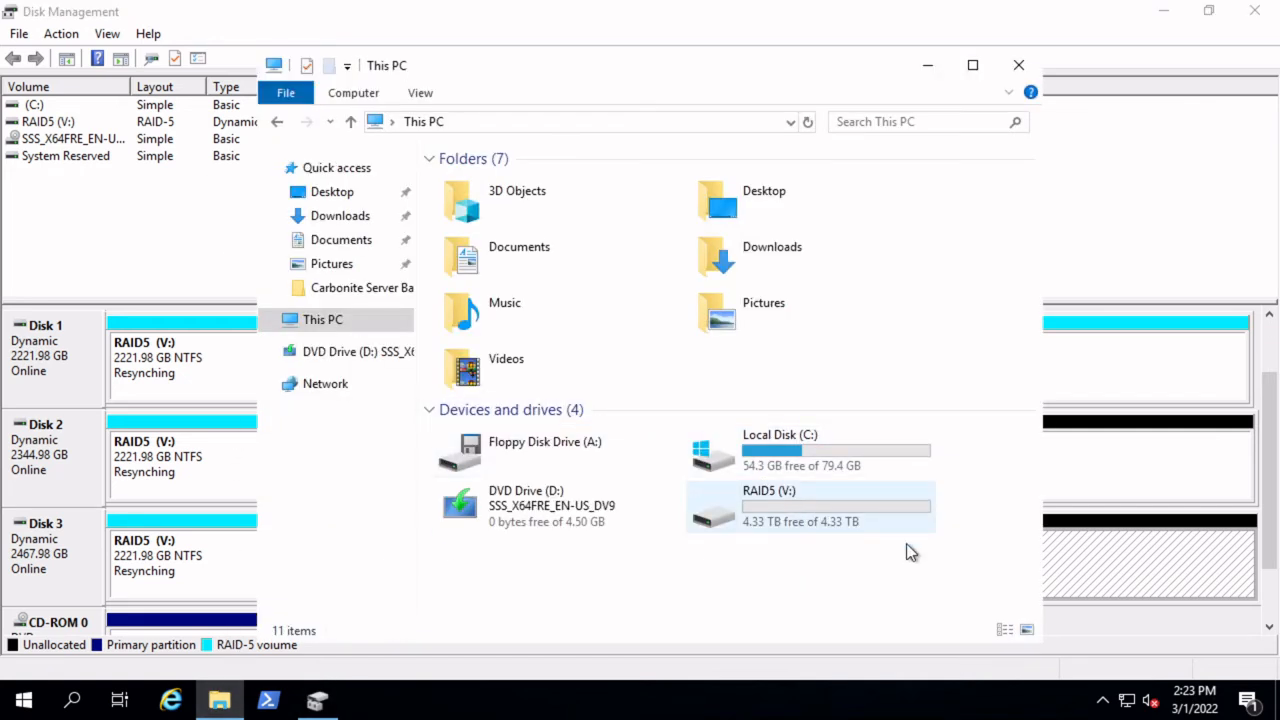
pyautogui.click(890, 515)
pyautogui.moveTo(627, 77); pyautogui.dragTo(813, 91)
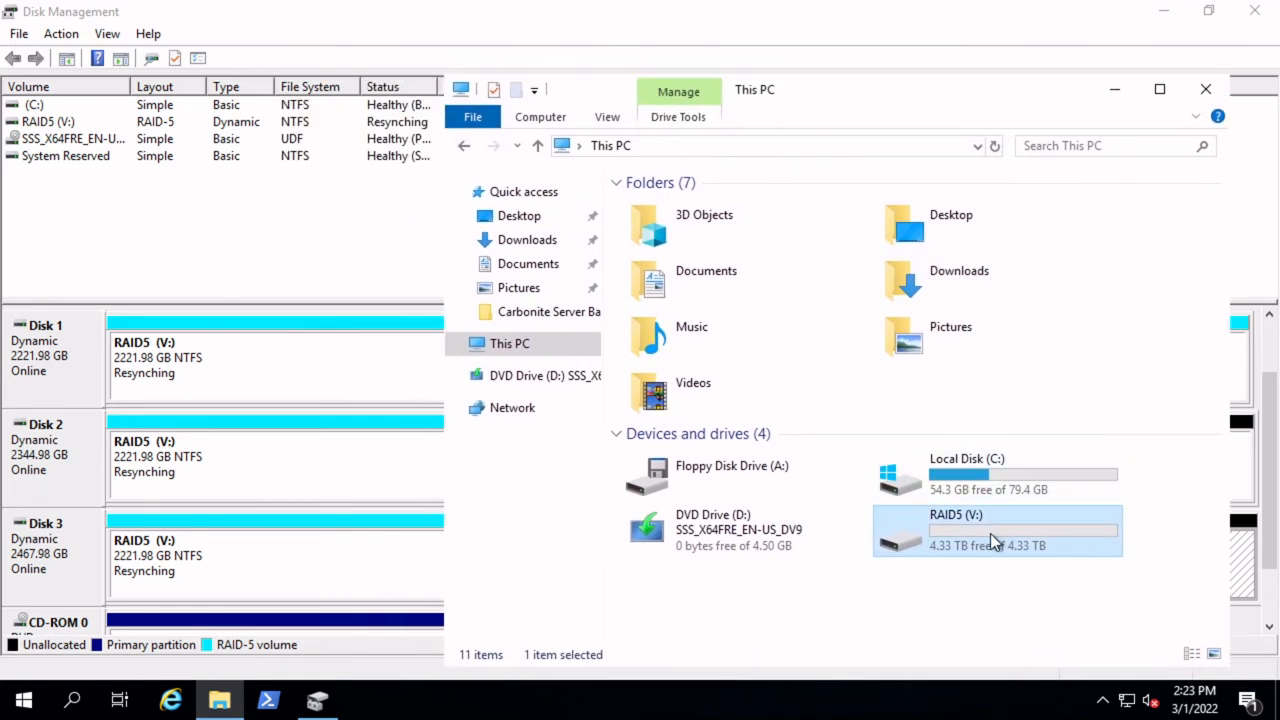
pyautogui.moveTo(1003, 542)
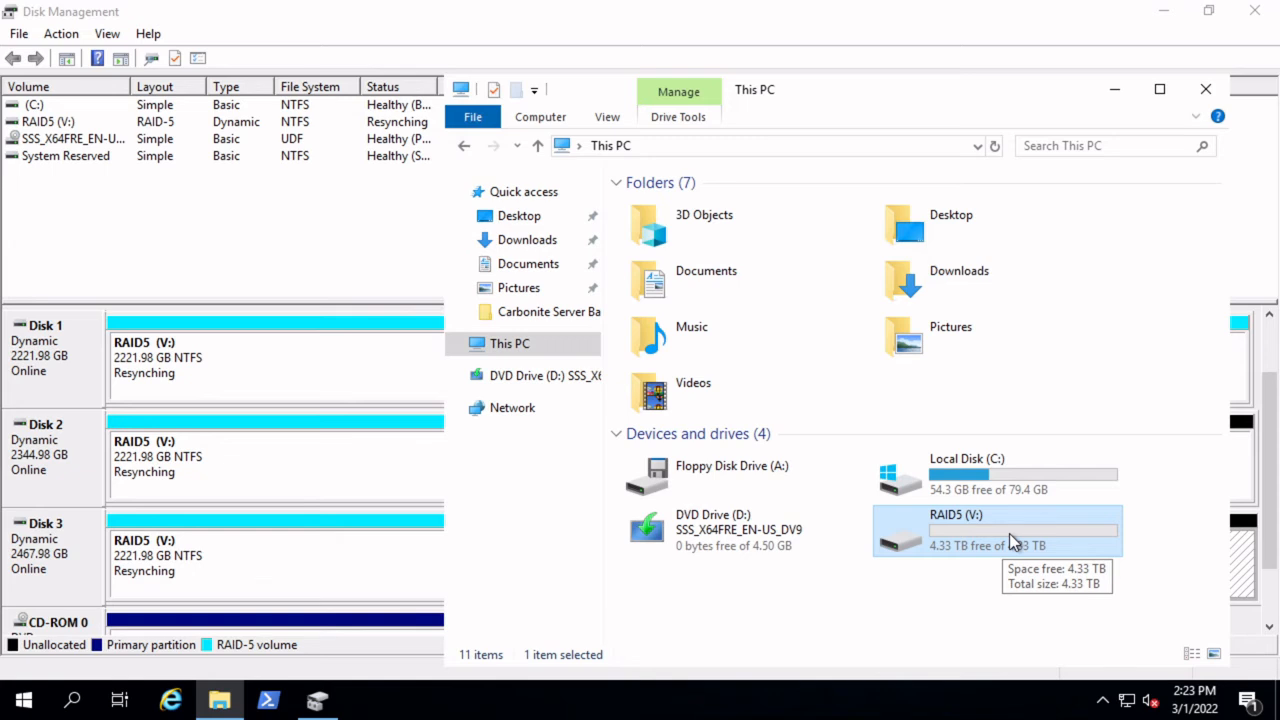
pyautogui.doubleClick(1005, 533)
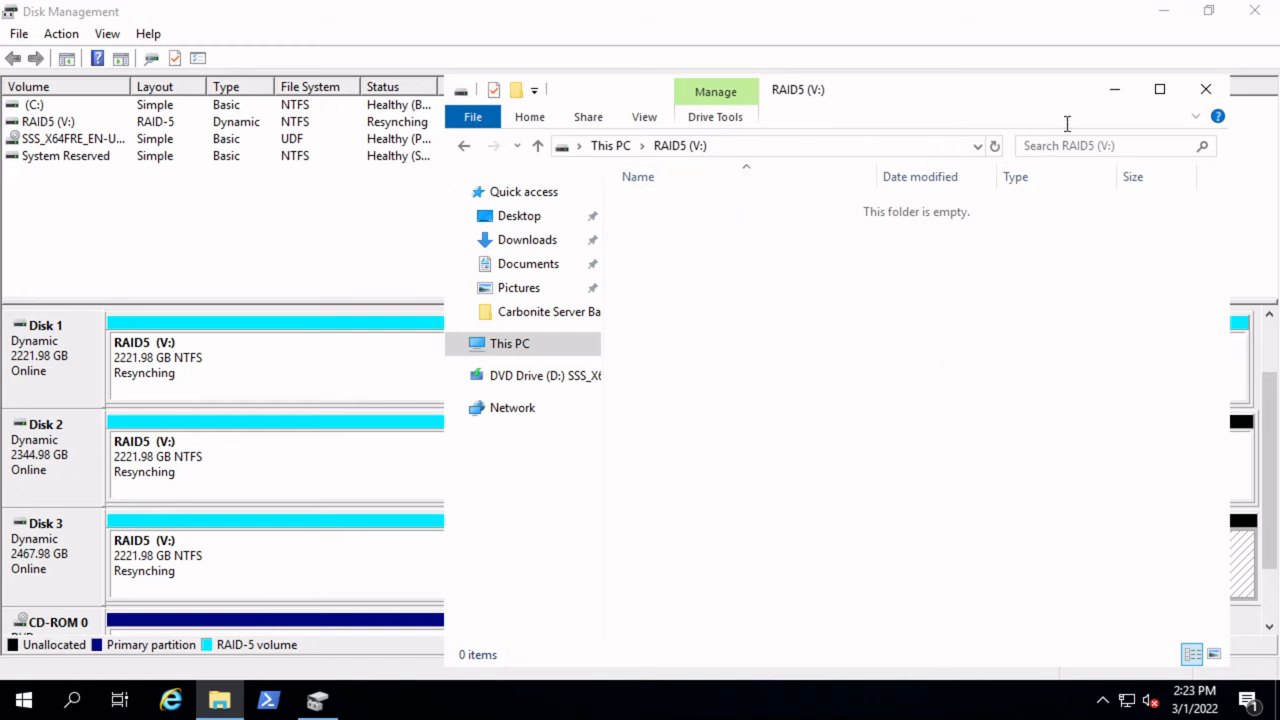
pyautogui.click(1115, 95)
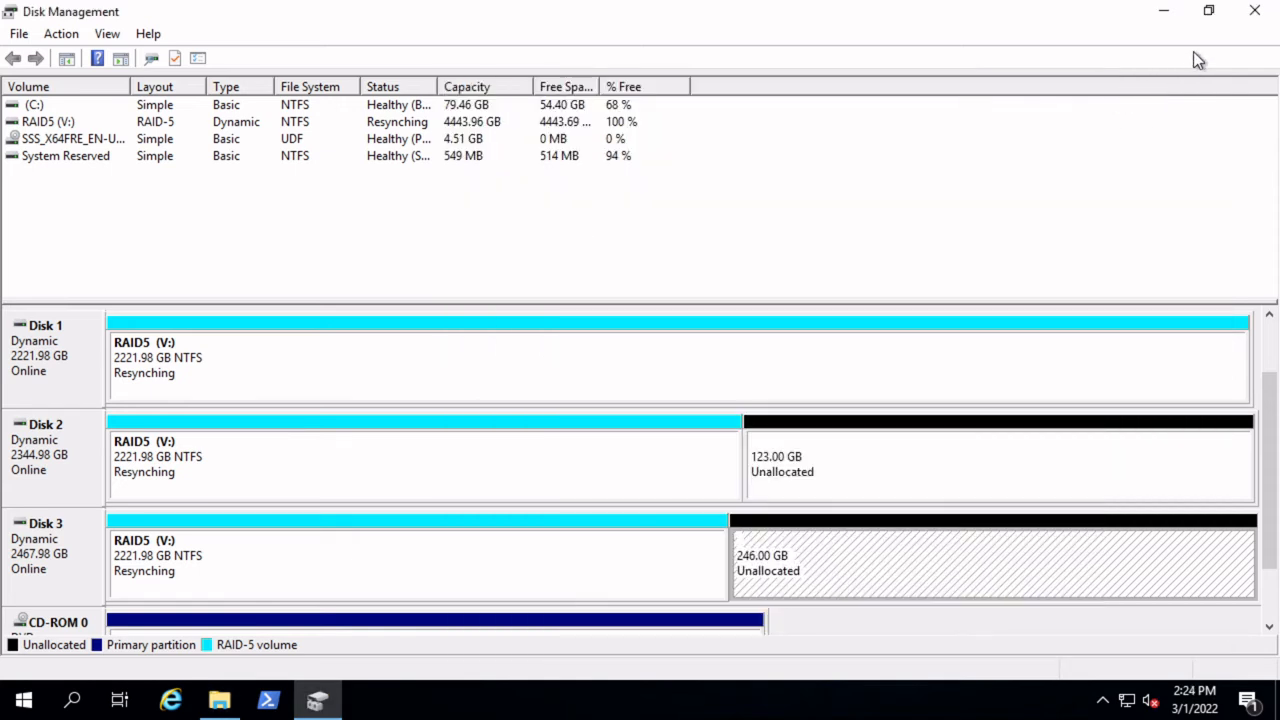
pyautogui.click(1164, 14)
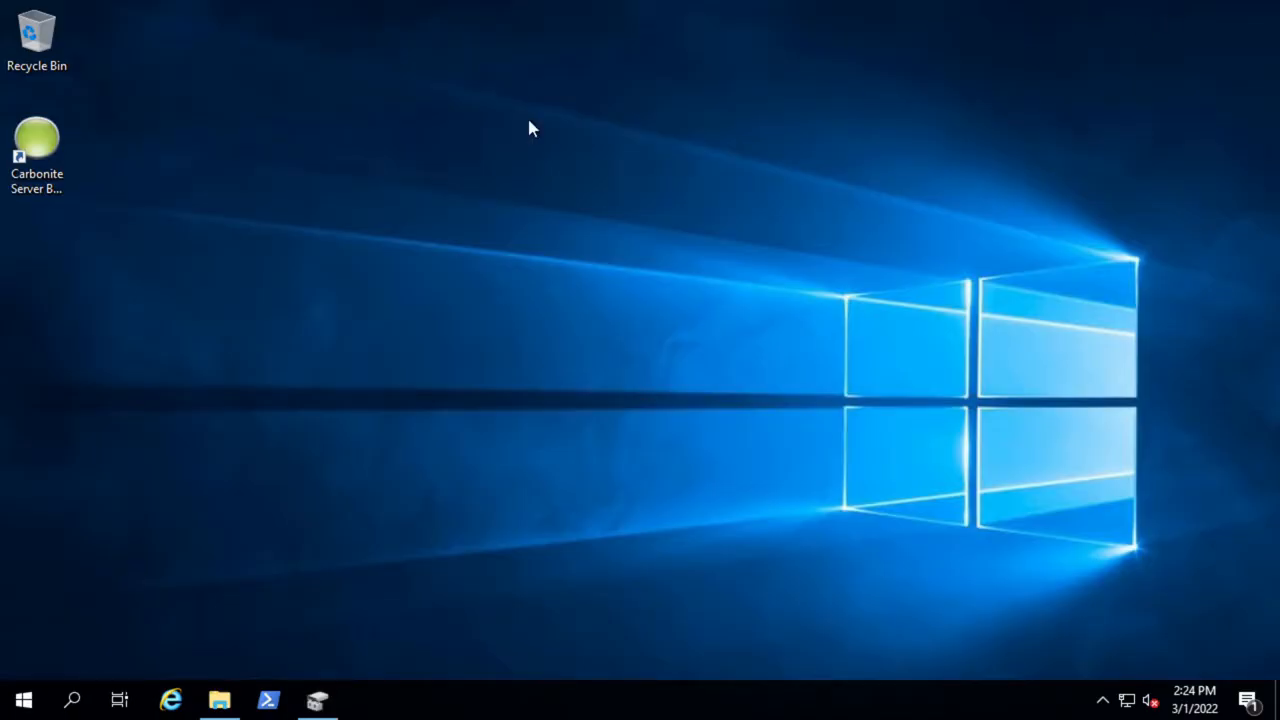
# - Launch Carbonite Server Backup Director and open the storage groups and locations of YT-Vault-A, expanding group SG01
pyautogui.doubleClick(45, 162)
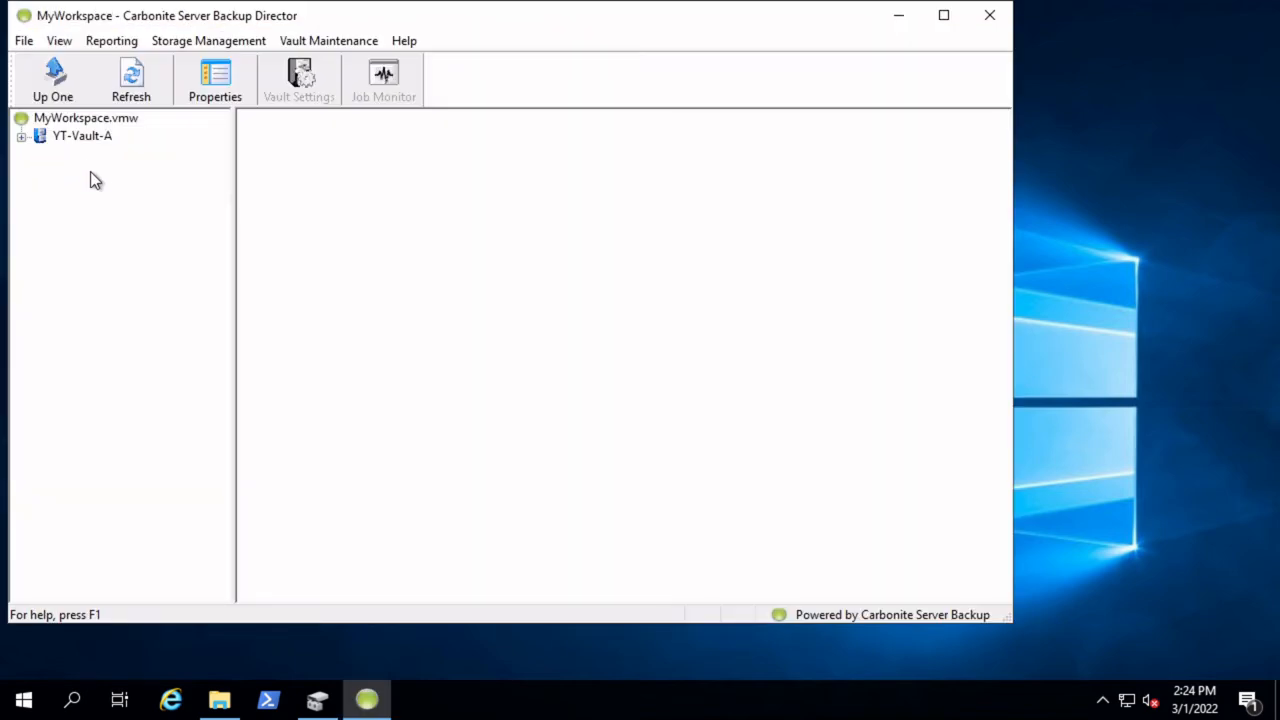
pyautogui.click(74, 140)
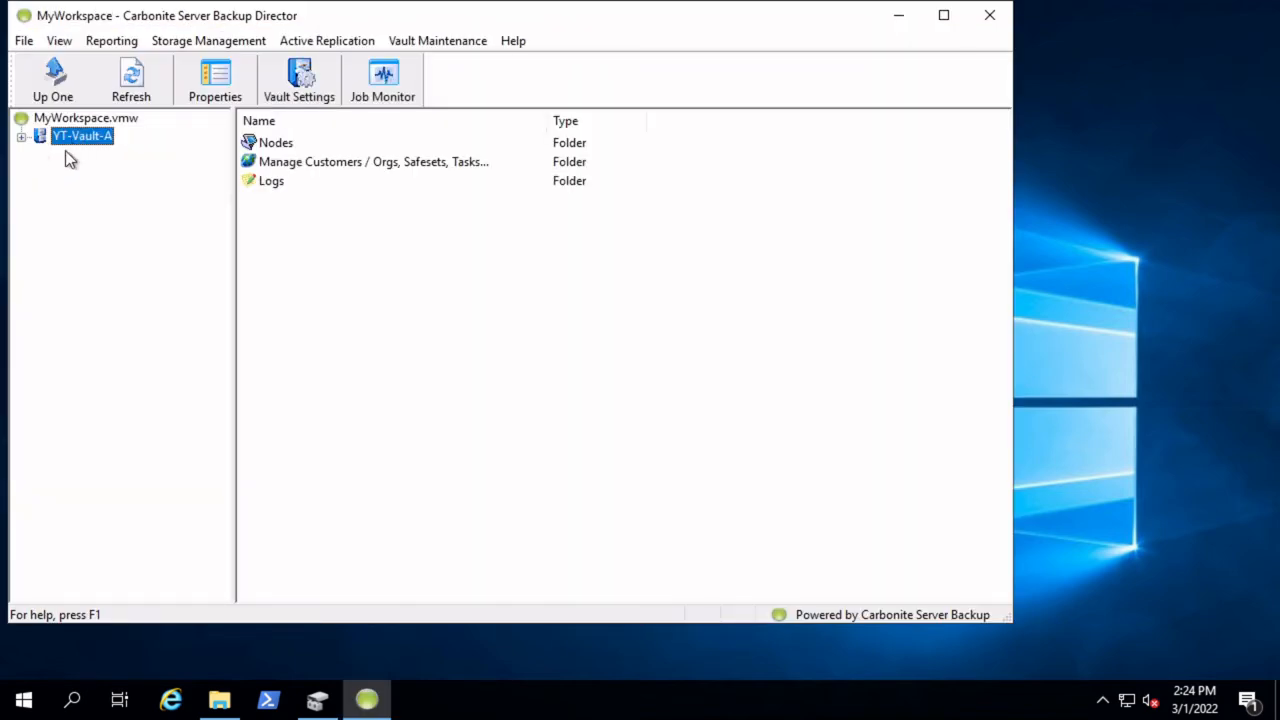
pyautogui.click(228, 42)
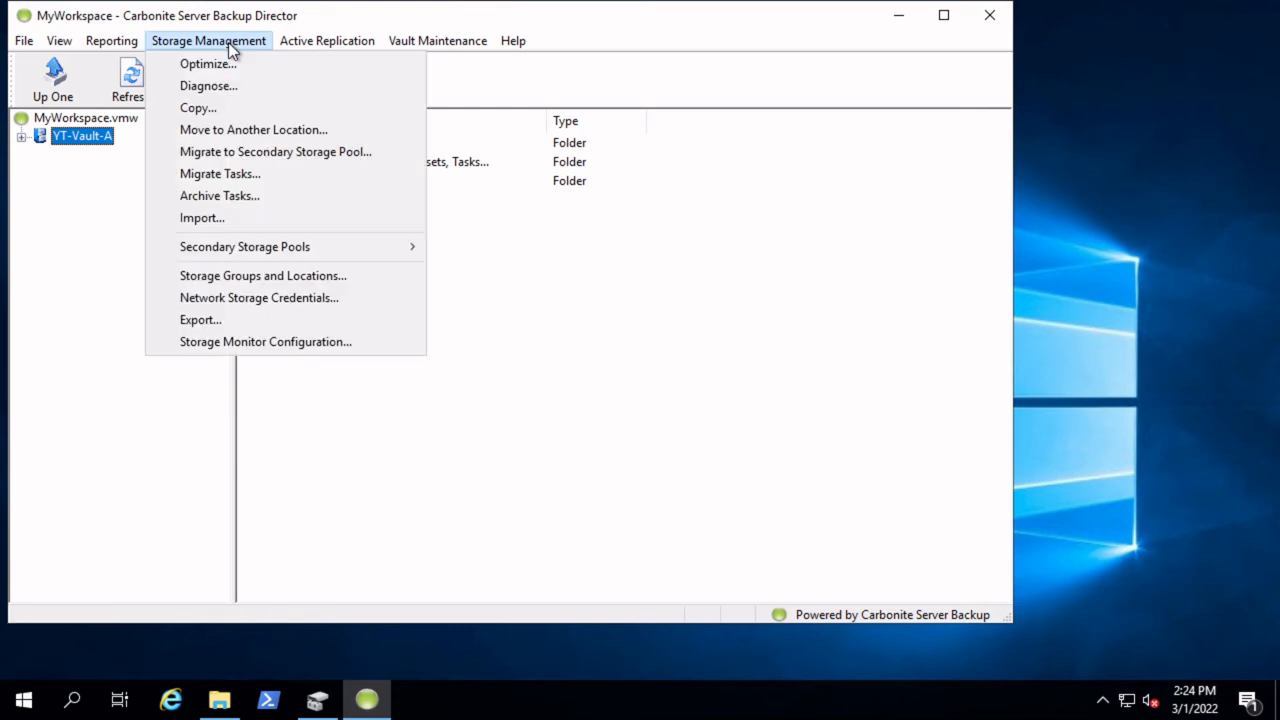
pyautogui.click(299, 276)
pyautogui.click(291, 159)
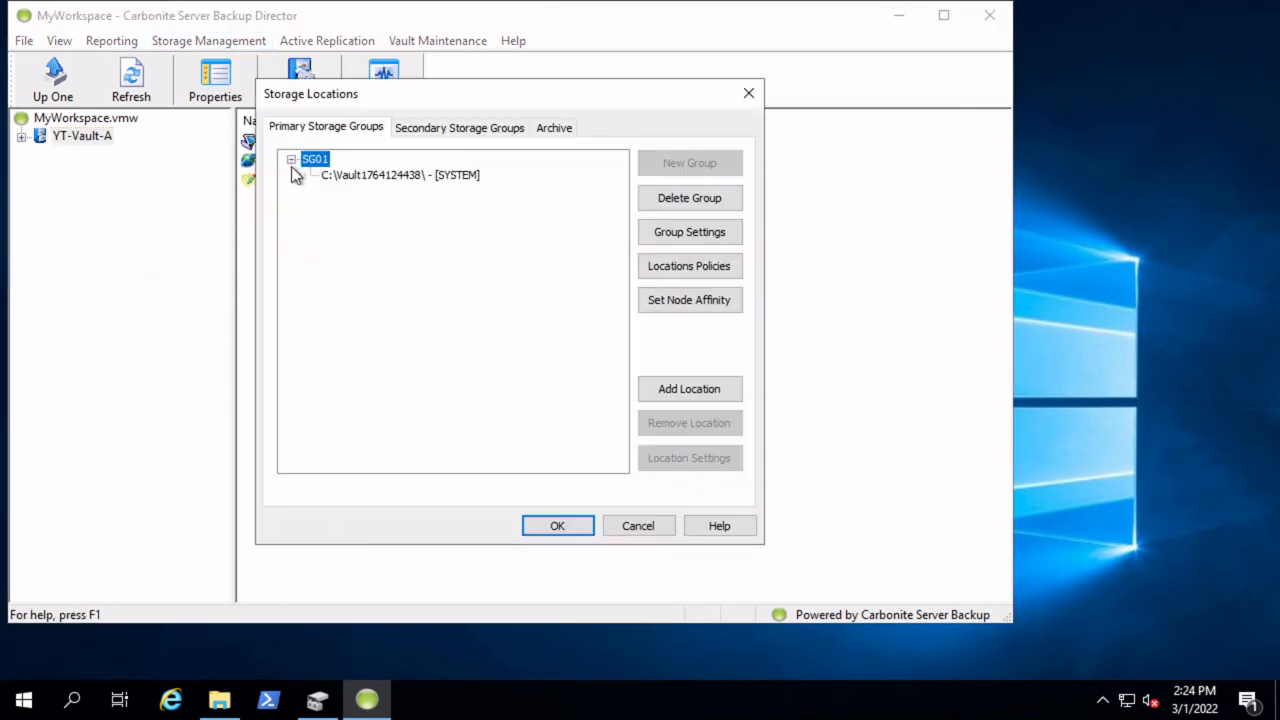
pyautogui.click(392, 182)
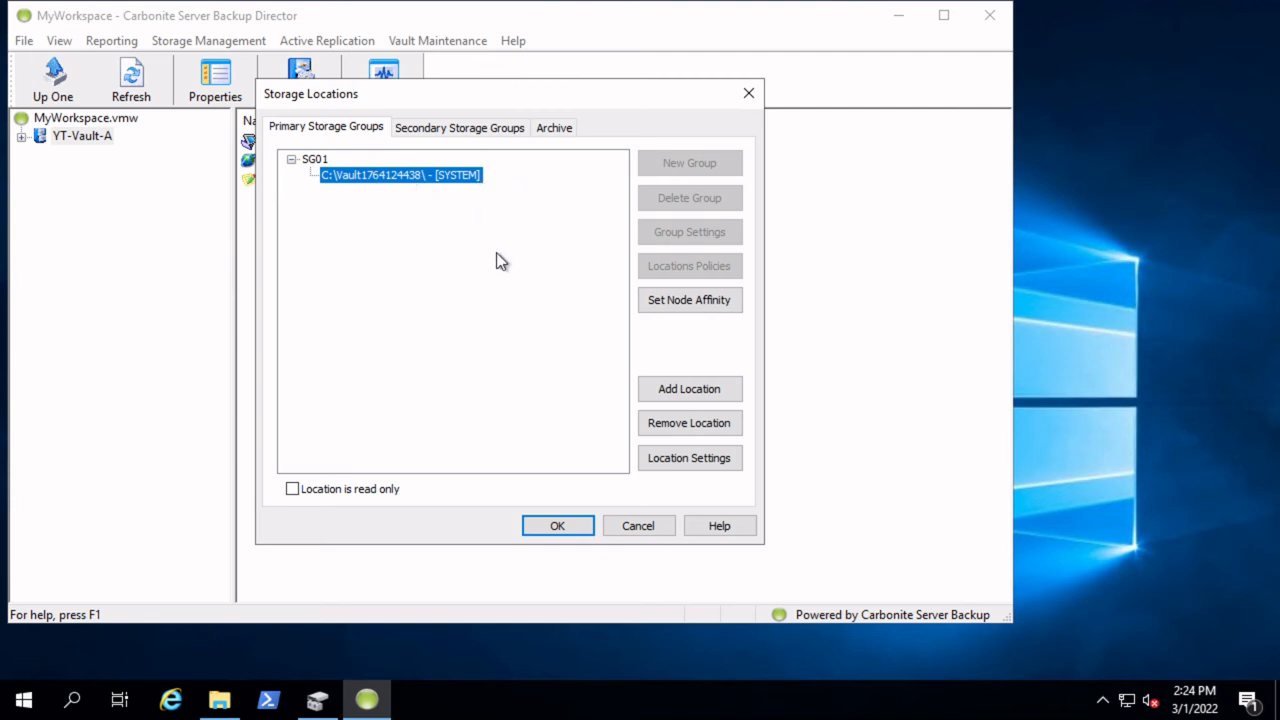
pyautogui.click(676, 394)
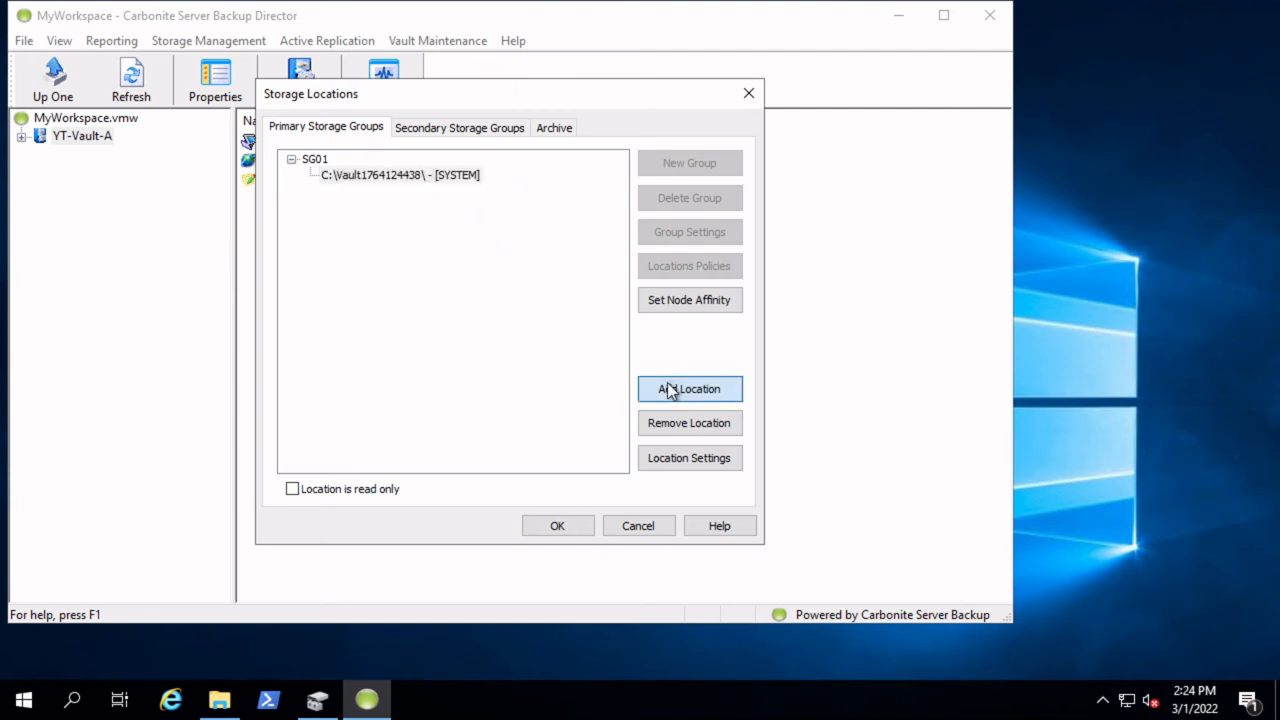
pyautogui.click(613, 187)
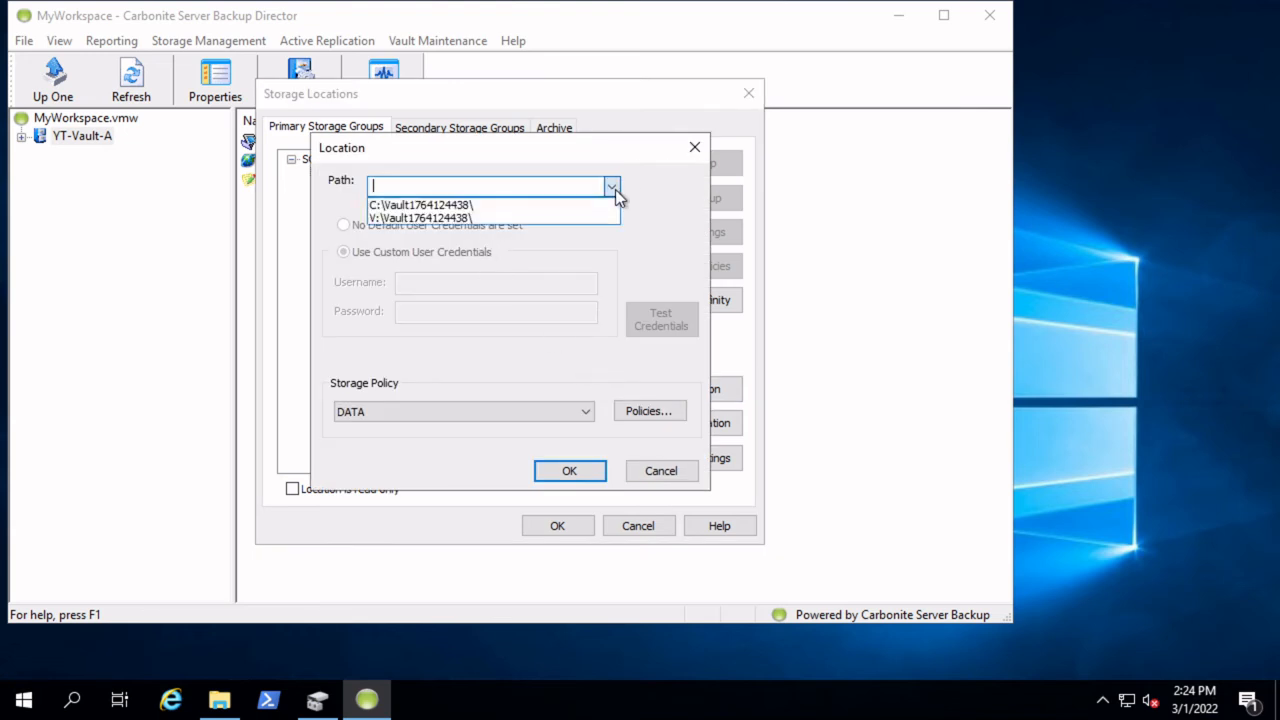
pyautogui.click(475, 218)
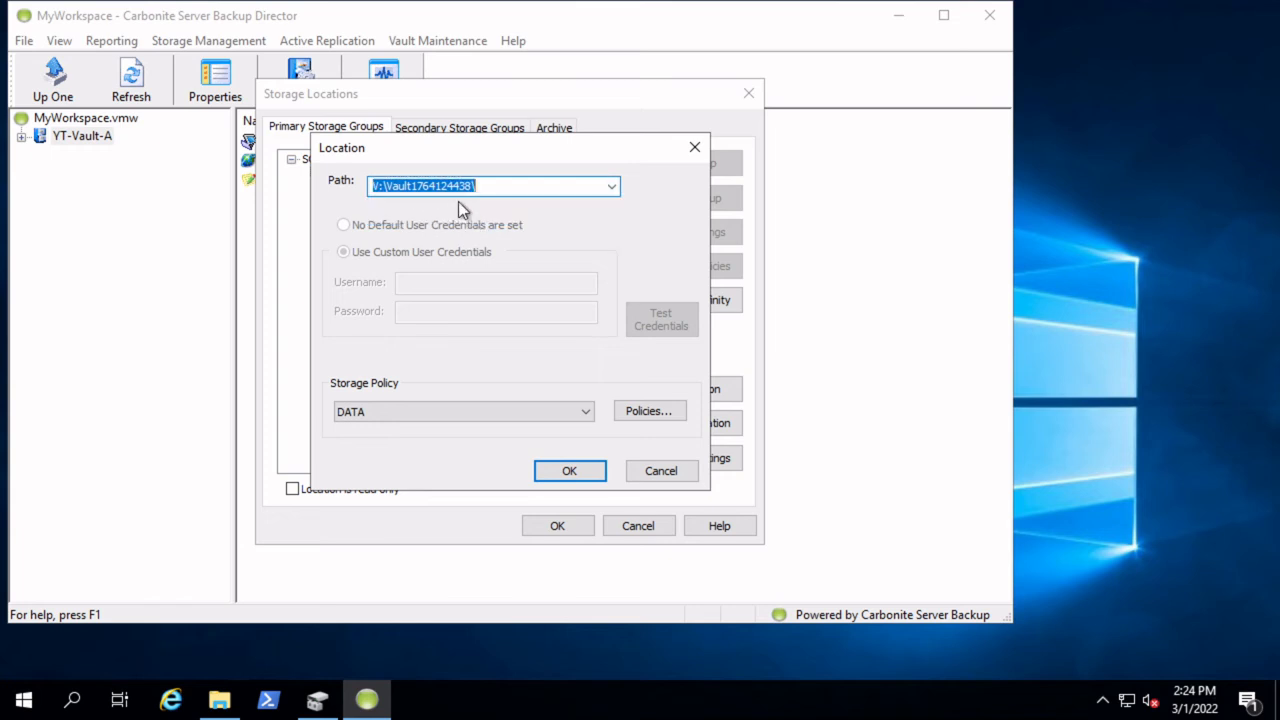
pyautogui.click(584, 470)
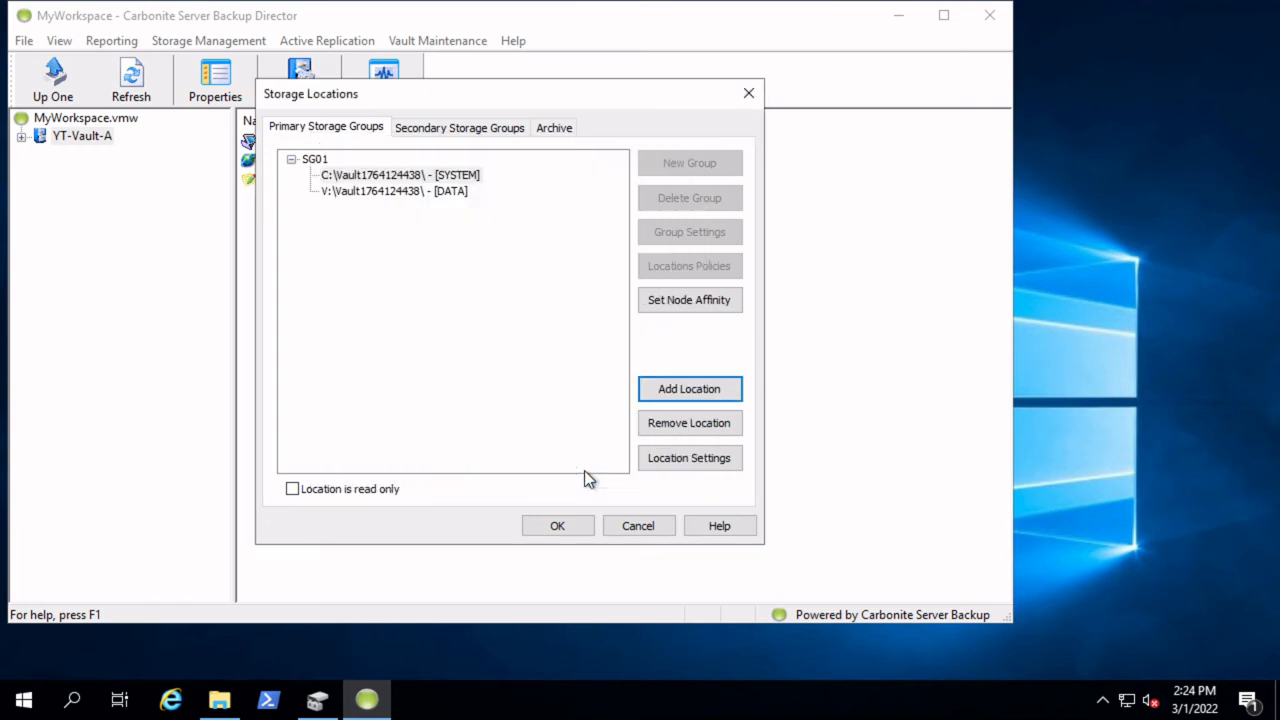
# - Review the storage quotas and file type preferences in SG01's DATA location policy, and save the storage location changes
pyautogui.click(402, 194)
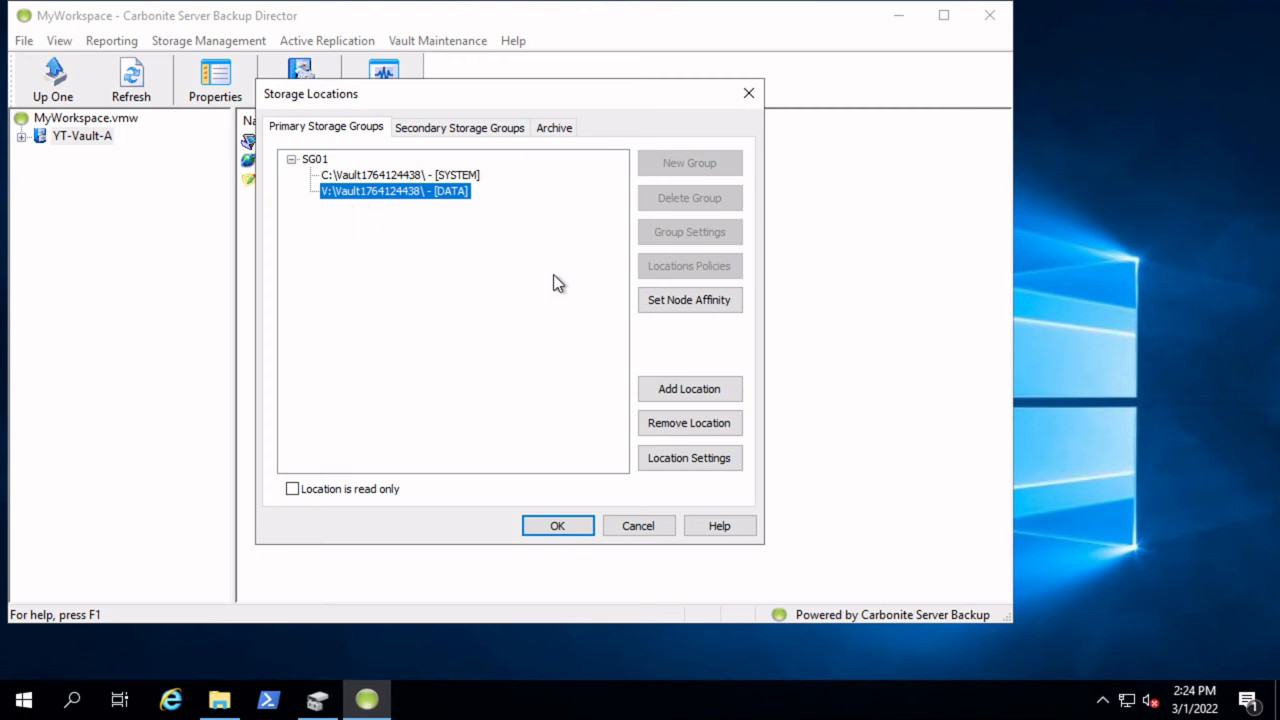
pyautogui.click(316, 160)
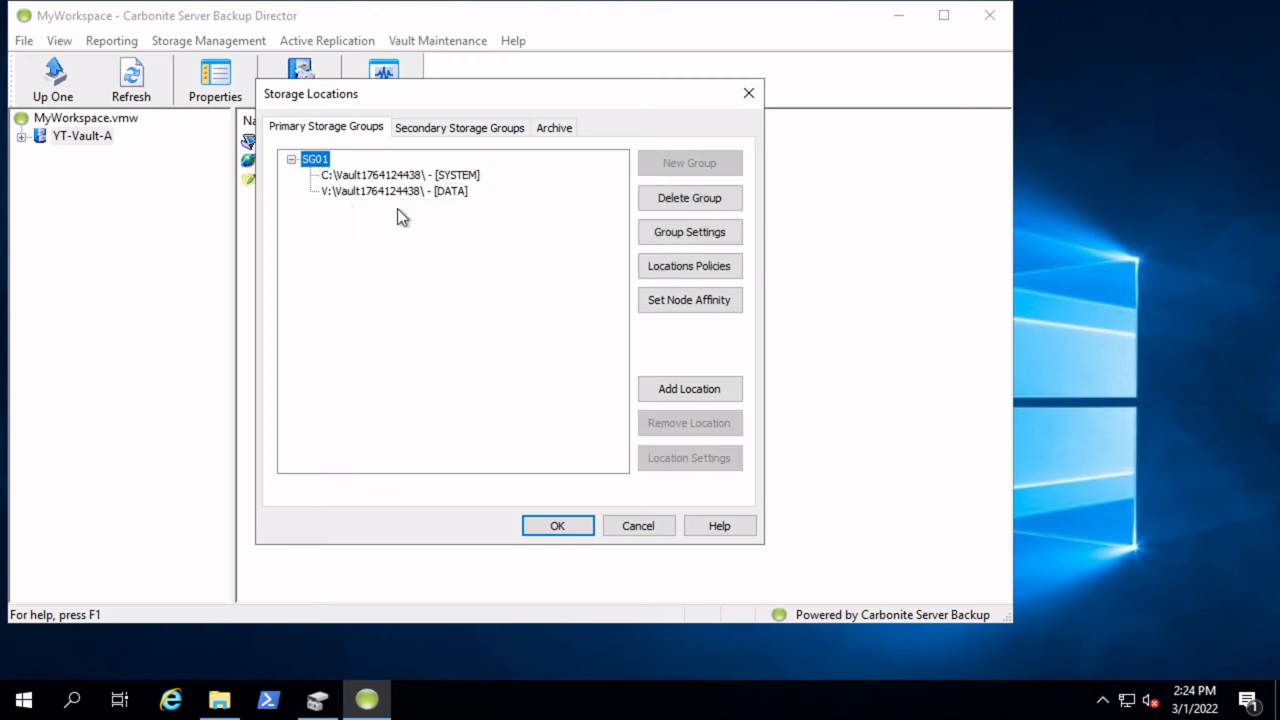
pyautogui.click(673, 270)
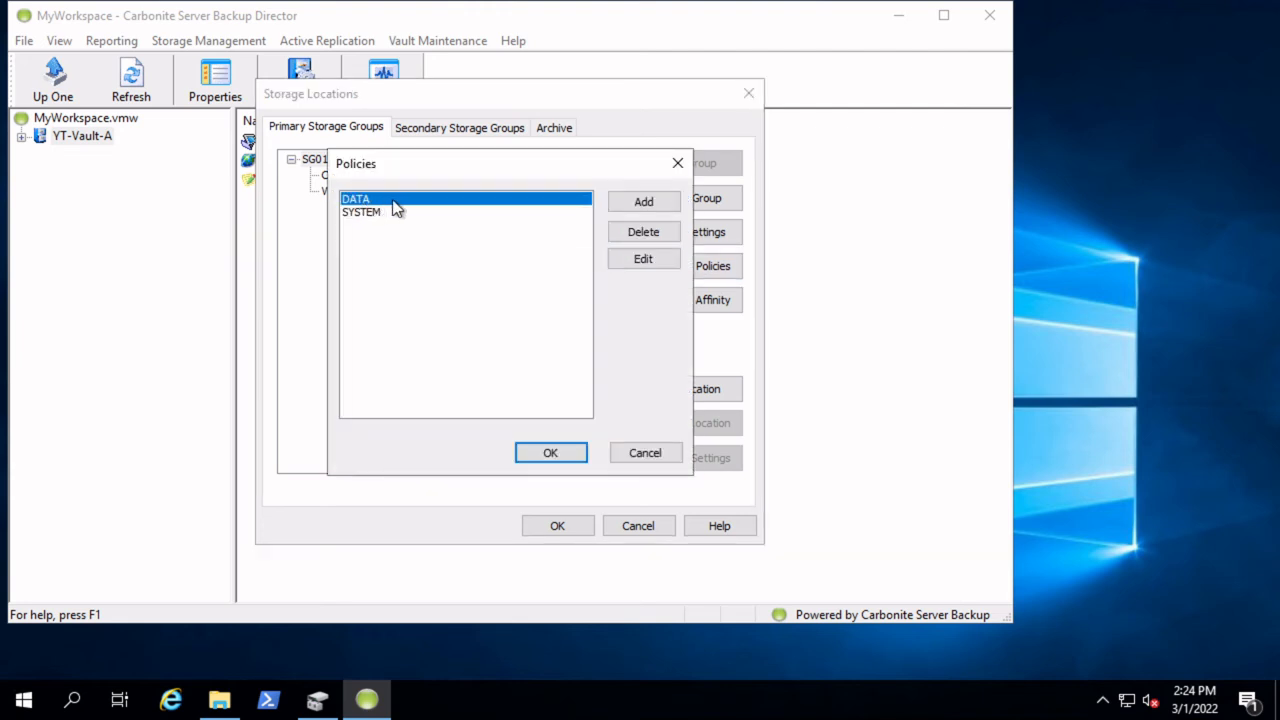
pyautogui.click(646, 262)
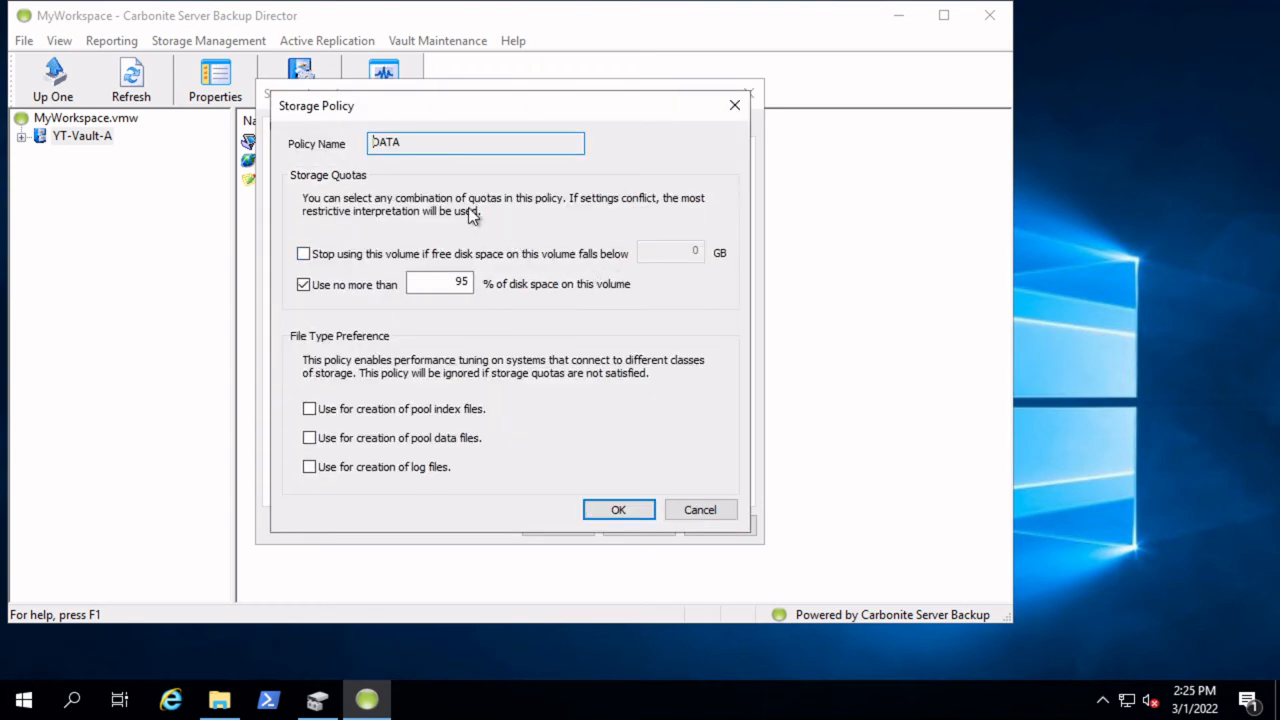
pyautogui.click(456, 292)
pyautogui.click(619, 511)
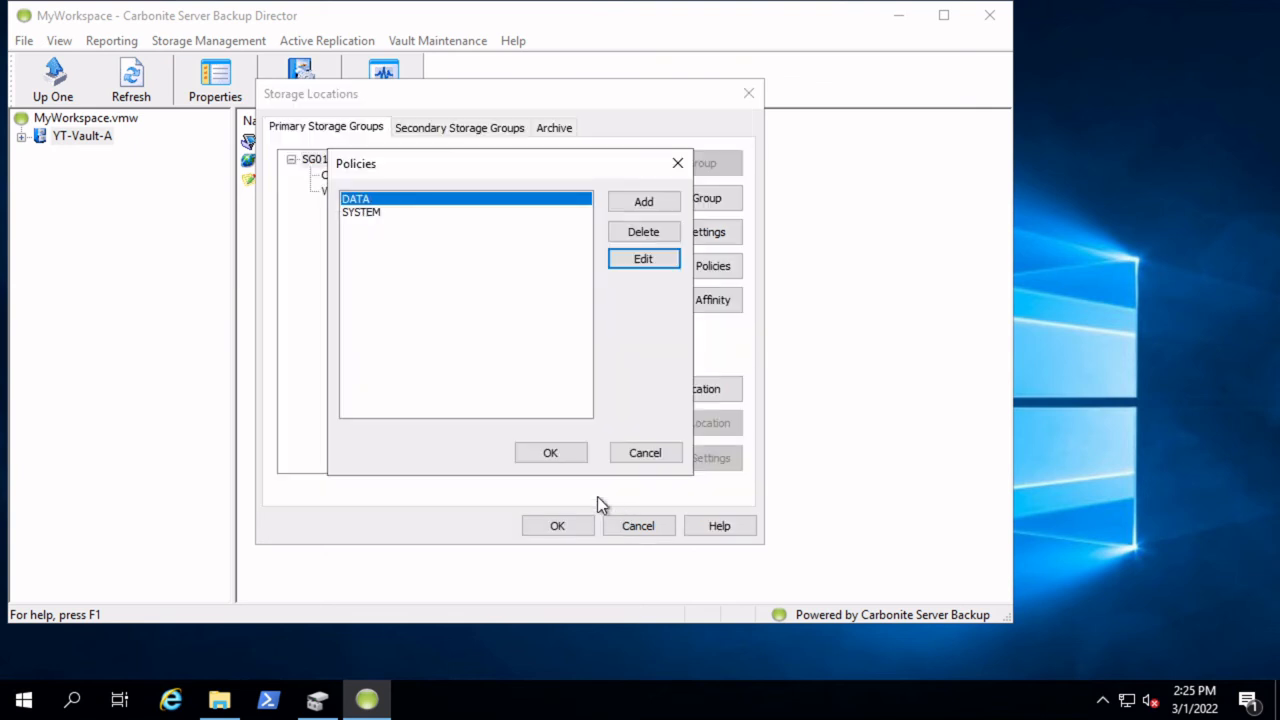
pyautogui.click(551, 454)
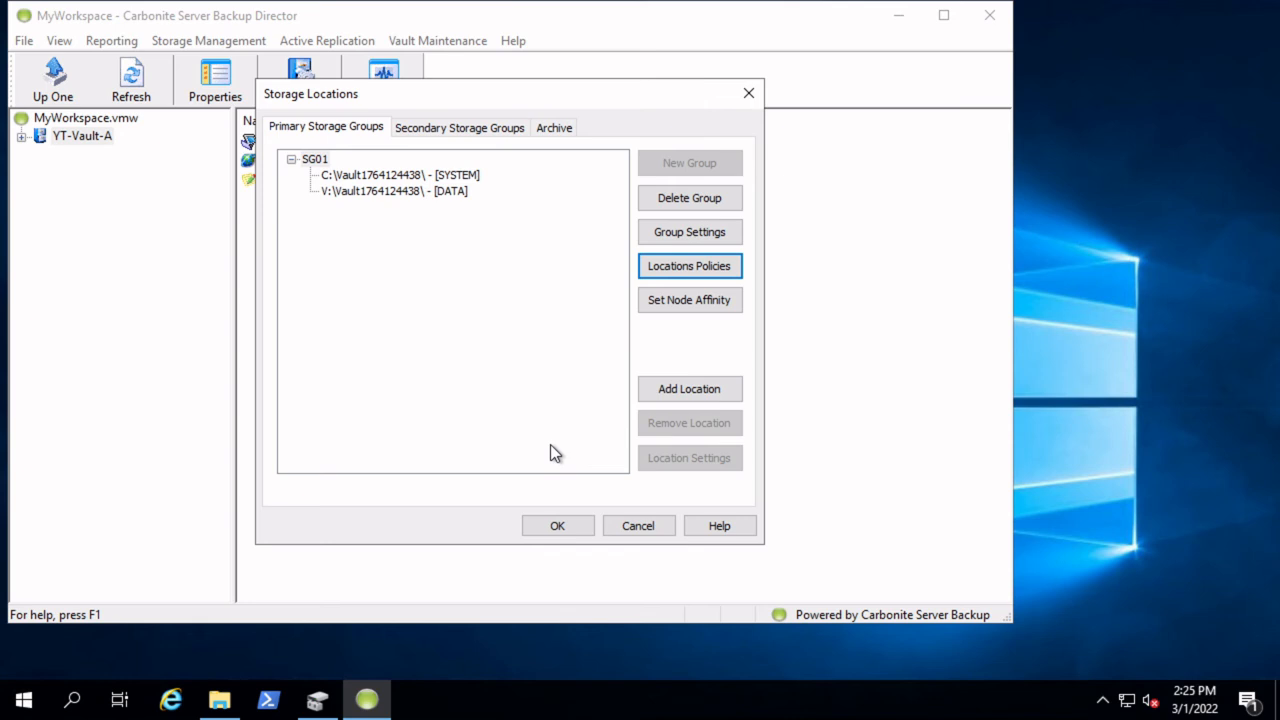
pyautogui.click(558, 526)
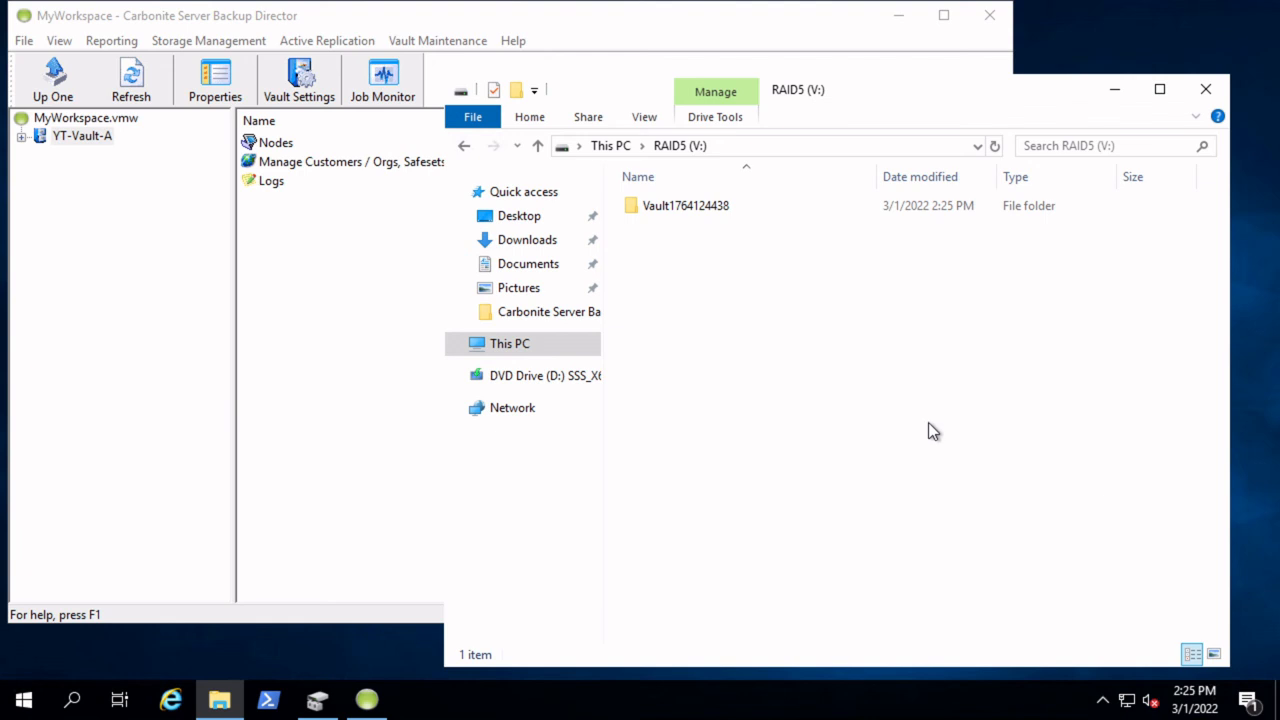